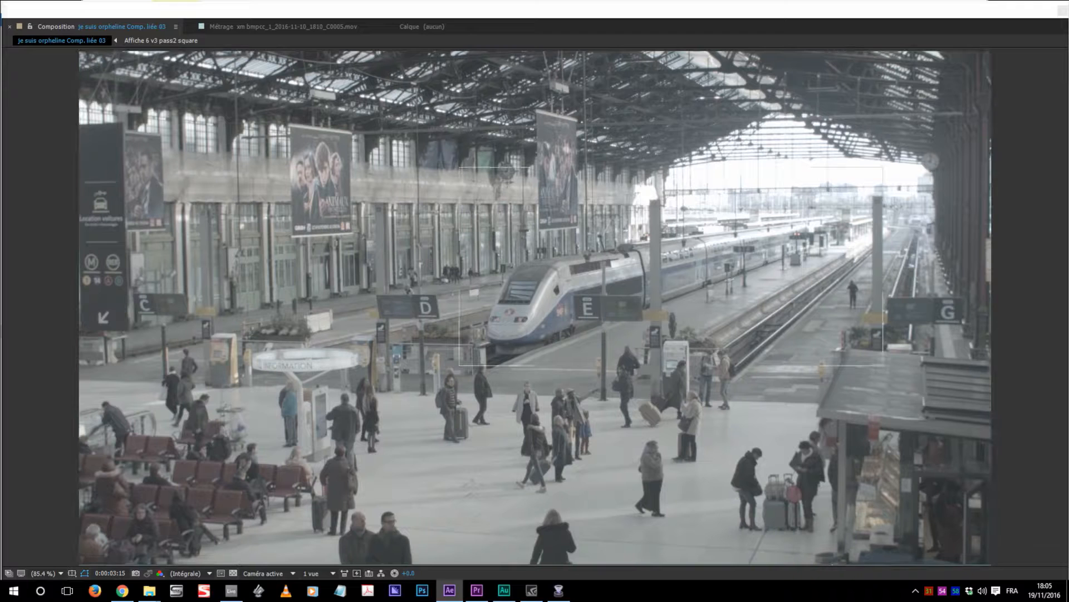
# - Play the station shot and zoom in to 800 % to examine the lit departure sign on the far platform
pyautogui.press('space')
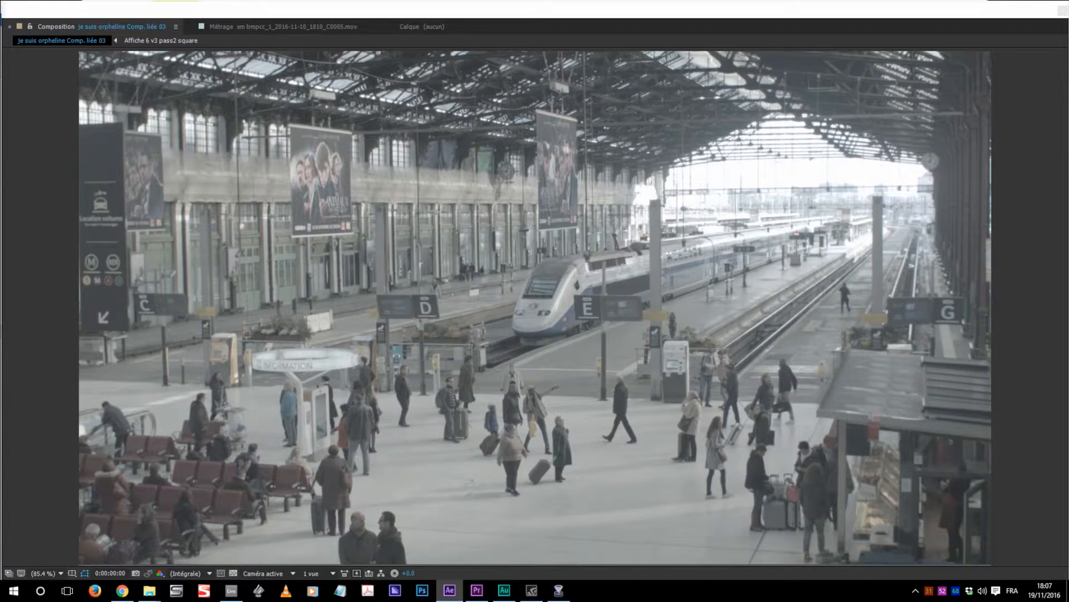
pyautogui.scroll(1, 800, 237)
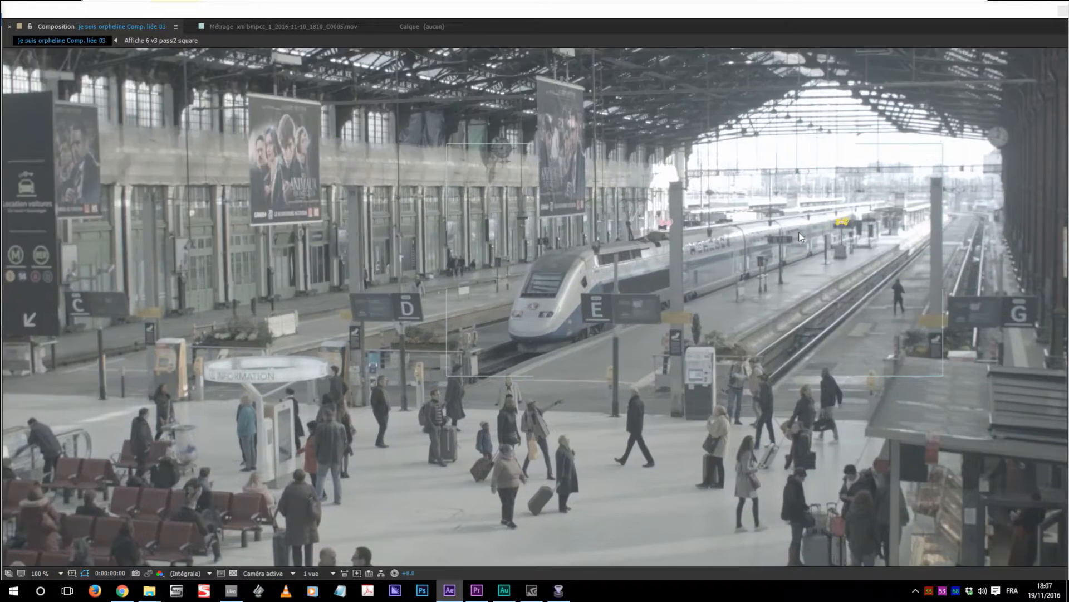
pyautogui.scroll(2, 800, 237)
pyautogui.moveTo(810, 246); pyautogui.dragTo(229, 378)
pyautogui.scroll(2, 534, 280)
pyautogui.moveTo(654, 279); pyautogui.dragTo(549, 327)
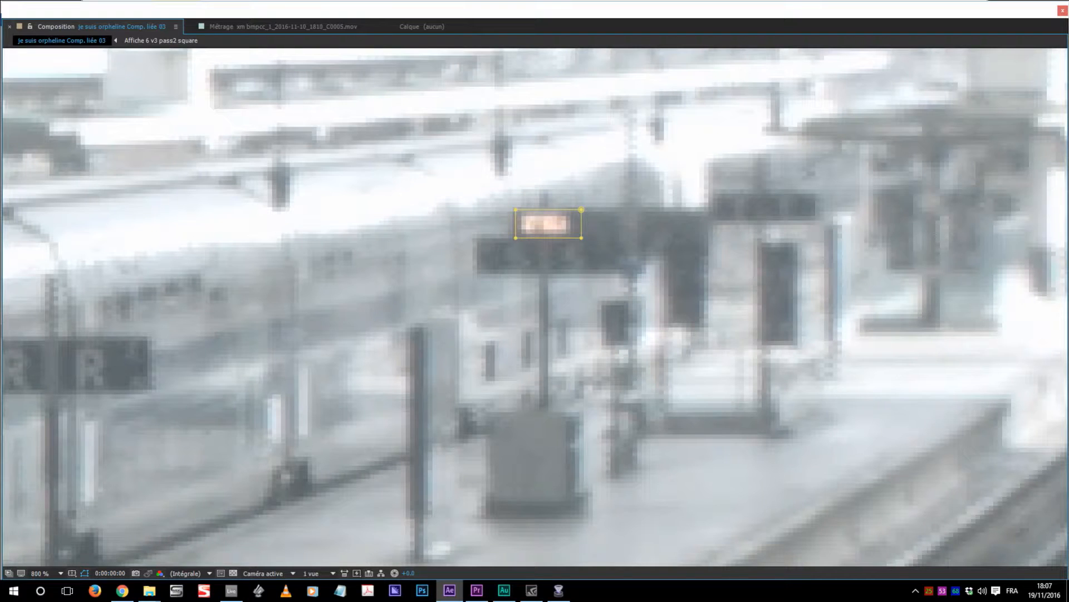
pyautogui.press('space')
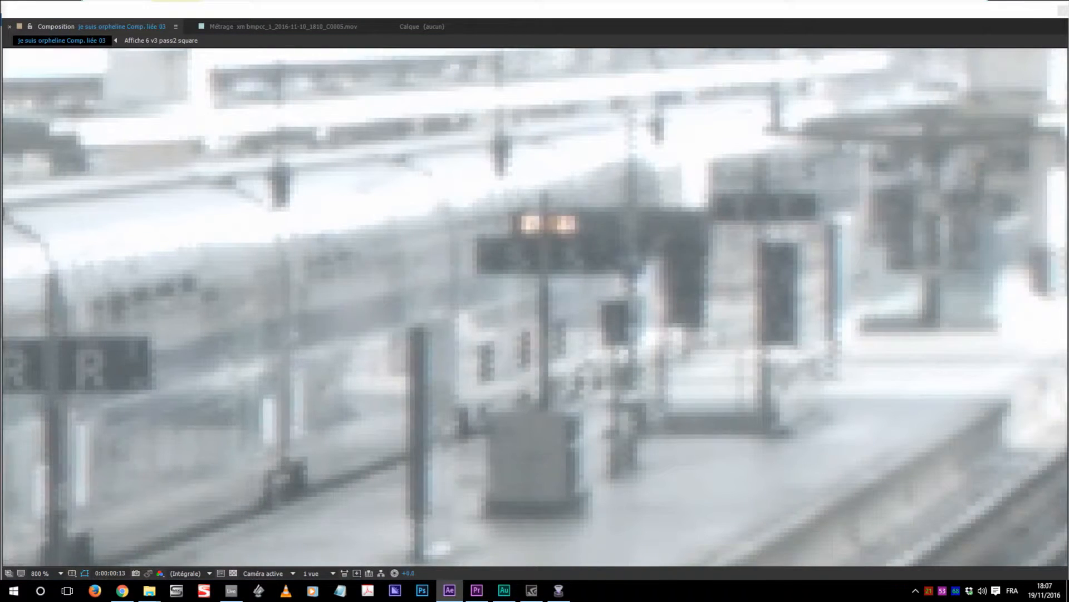
pyautogui.press('space')
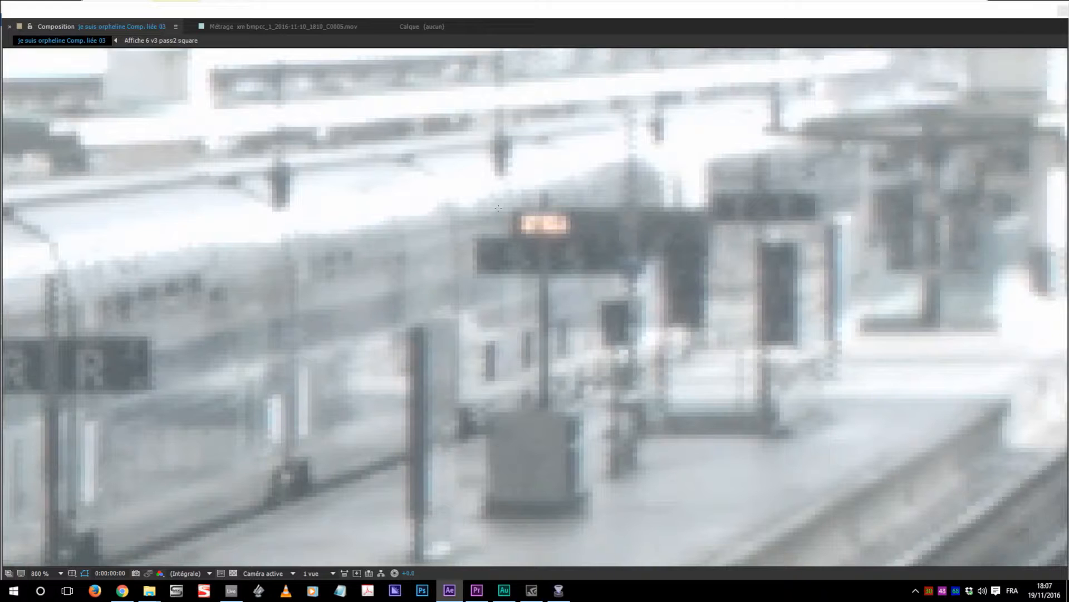
# - Draw a rectangular mask tightly around the lit section of the far platform's departure sign
pyautogui.moveTo(519, 210); pyautogui.dragTo(564, 237)
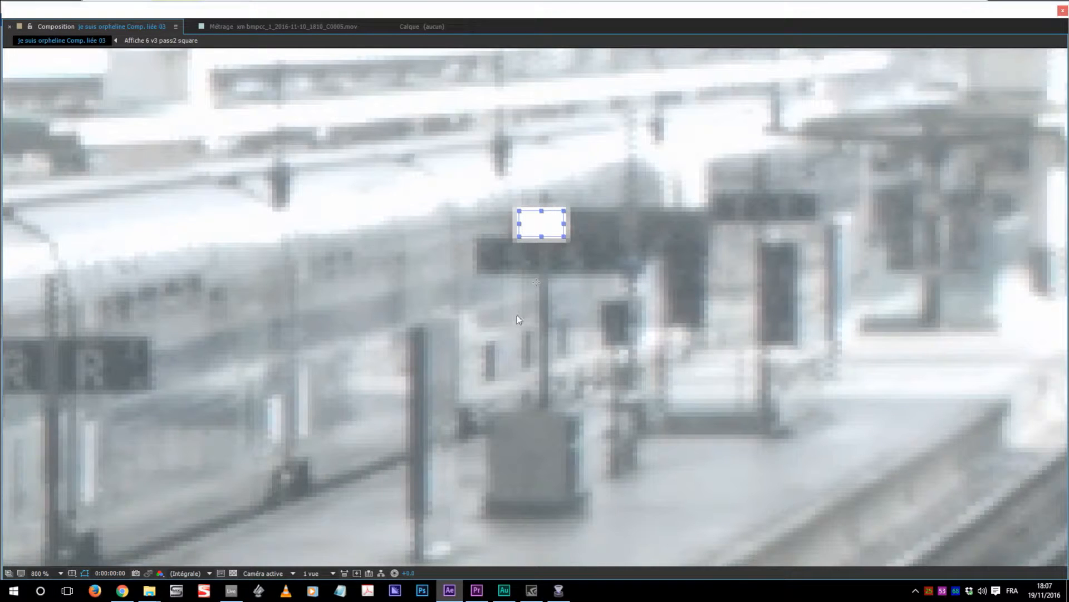
pyautogui.hotkey('ctrl', 'z')
pyautogui.moveTo(516, 210); pyautogui.dragTo(582, 237)
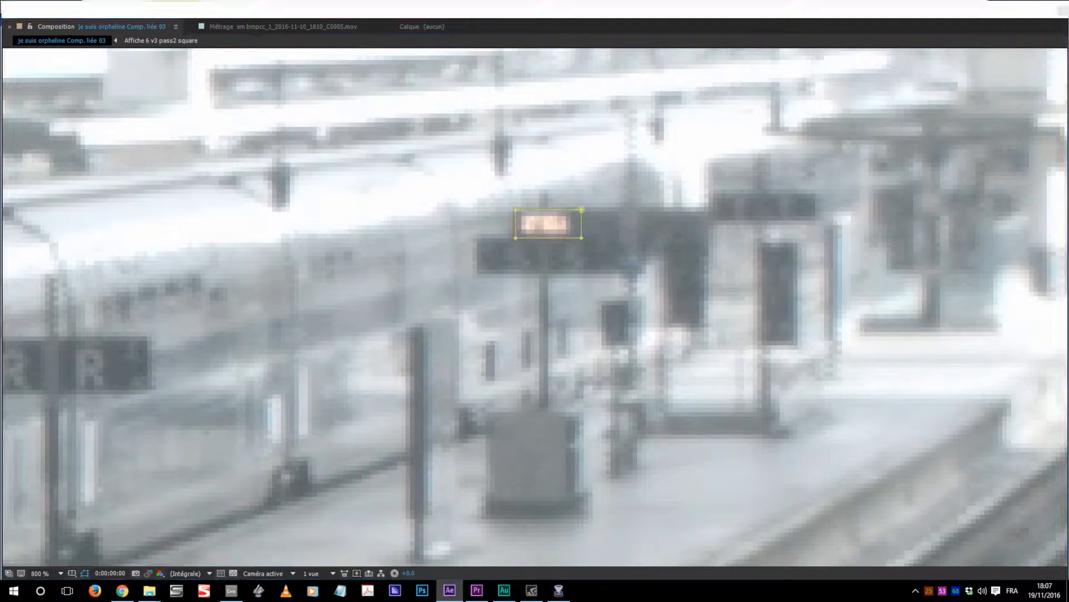
pyautogui.hotkey('ctrl', 'z')
pyautogui.hotkey('ctrl', 'shift', 'z')
# - Set the colour of the mask around the orange sign beside the grey pillar to FF0051
pyautogui.moveTo(345, 252); pyautogui.dragTo(876, 329)
pyautogui.moveTo(223, 306); pyautogui.dragTo(979, 296)
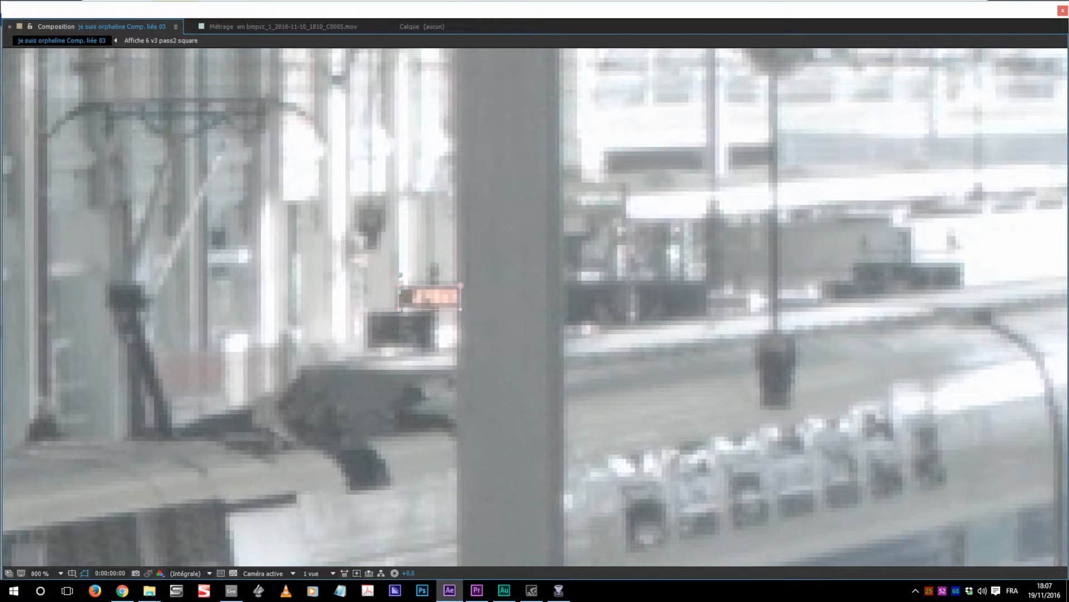
pyautogui.moveTo(141, 84); pyautogui.dragTo(208, 21)
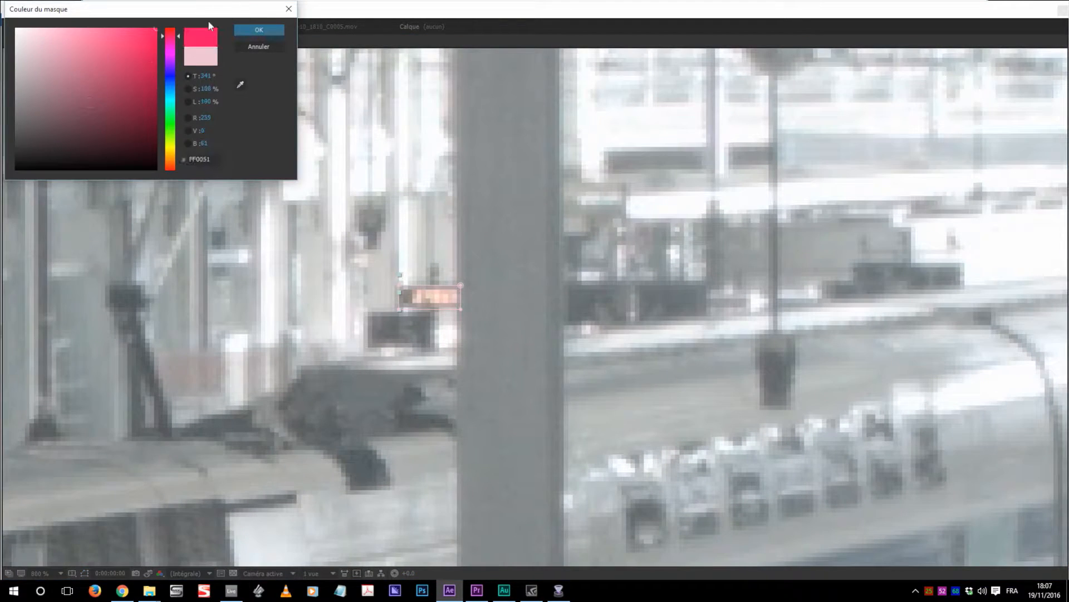
pyautogui.click(256, 31)
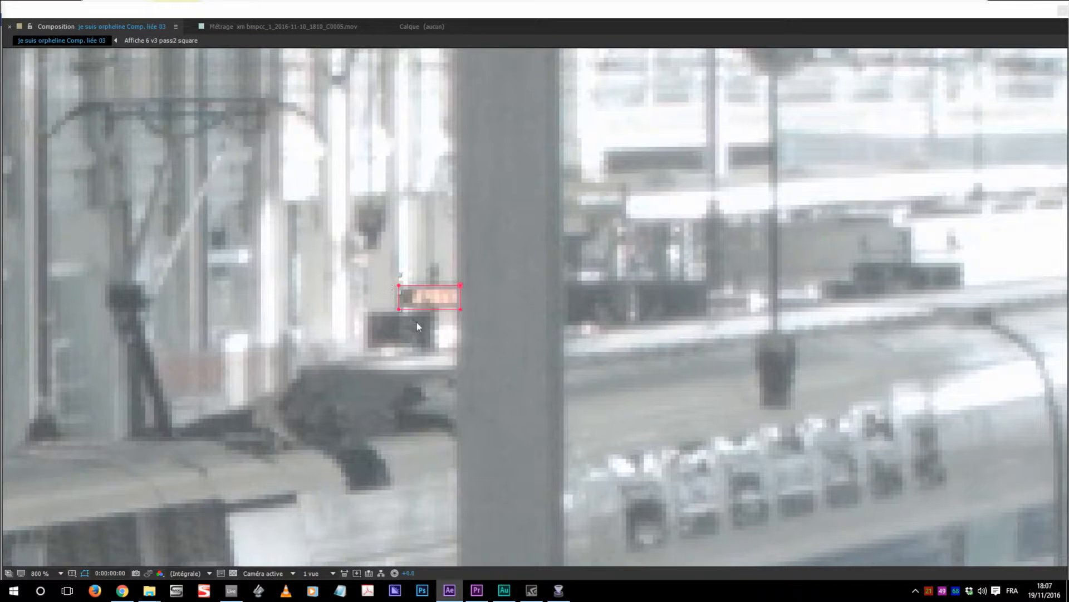
# - Bring the timeline forward and show the time remapping and freeze-frame options of footage layer 4
pyautogui.moveTo(0, 51); pyautogui.dragTo(554, 38)
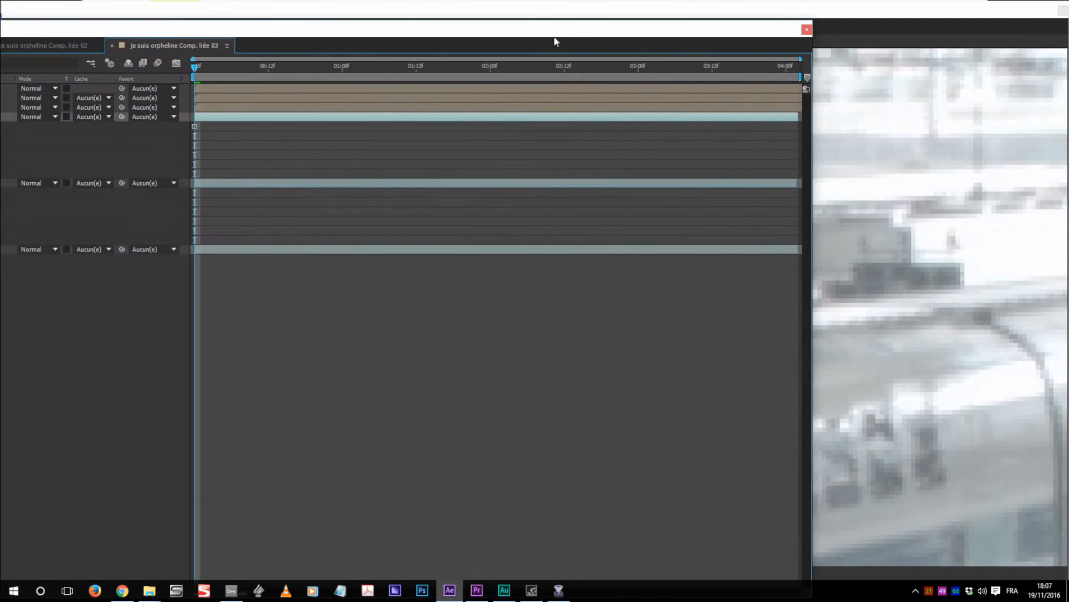
pyautogui.moveTo(312, 28); pyautogui.dragTo(587, 23)
pyautogui.rightClick(497, 110)
pyautogui.moveTo(526, 182)
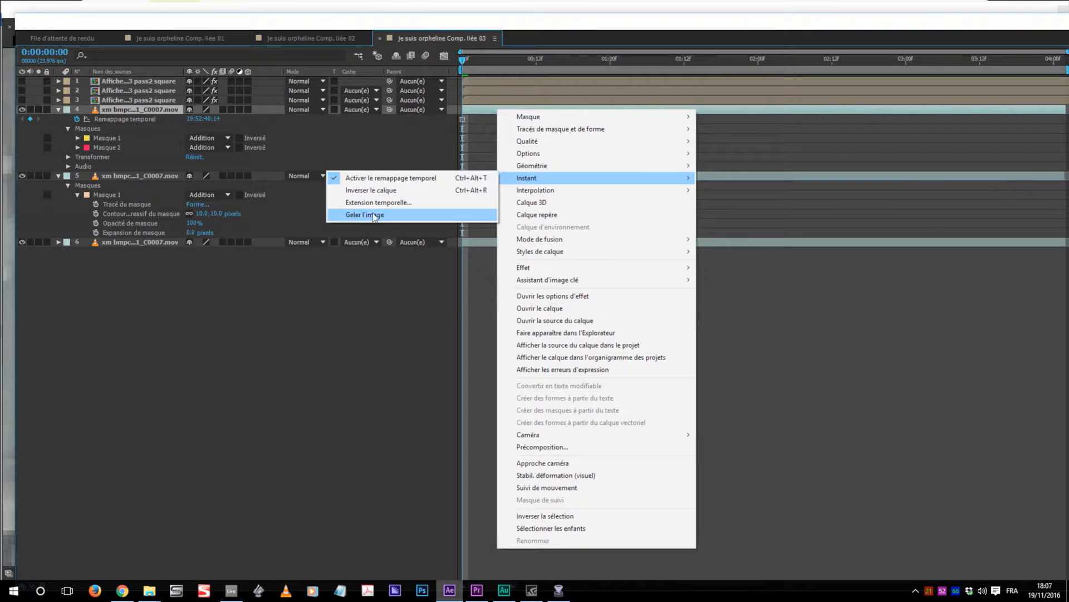
pyautogui.click(355, 327)
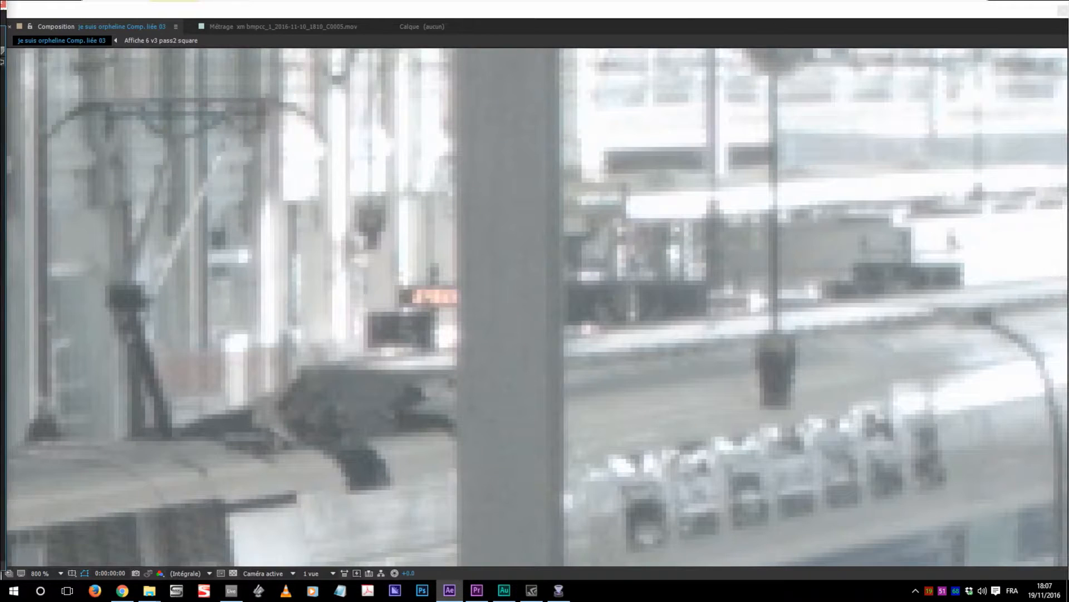
# - Fit the station composition view up to 100 %, then open the nested poster composition and deselect everything
pyautogui.click(54, 576)
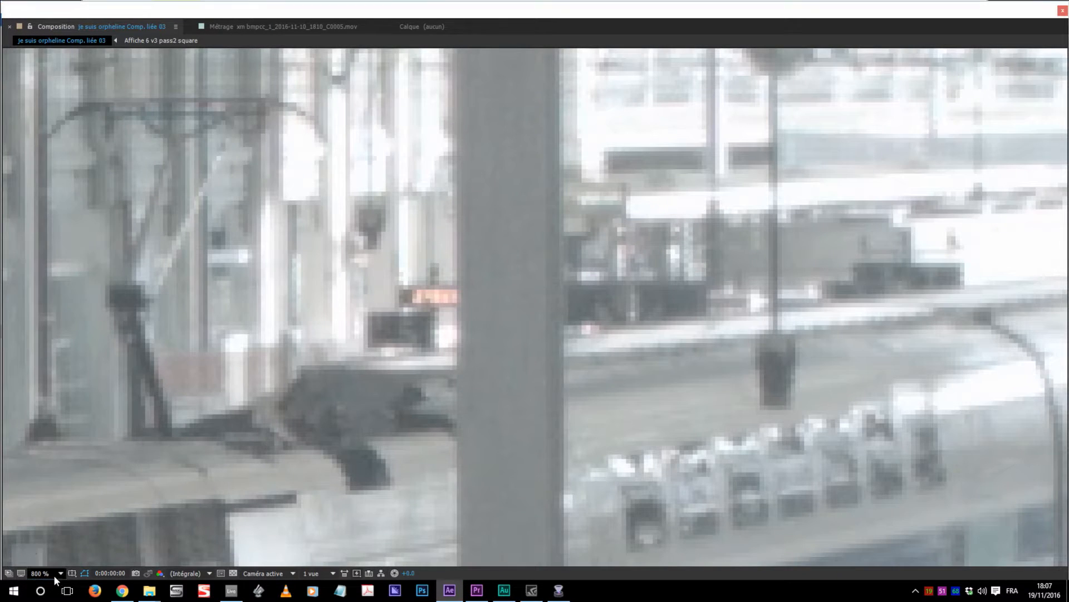
pyautogui.click(84, 383)
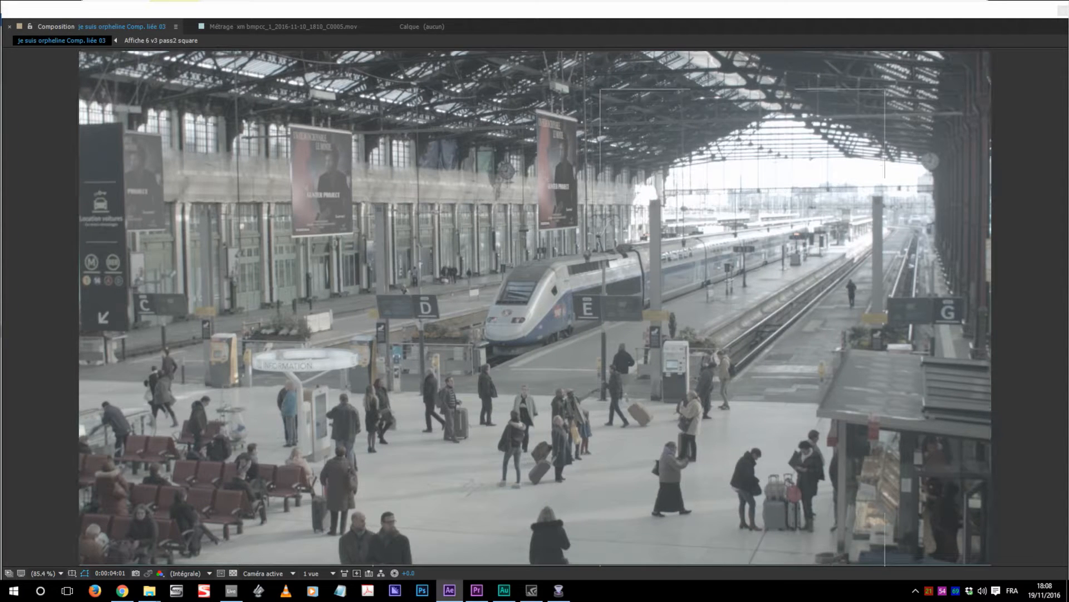
pyautogui.doubleClick(309, 132)
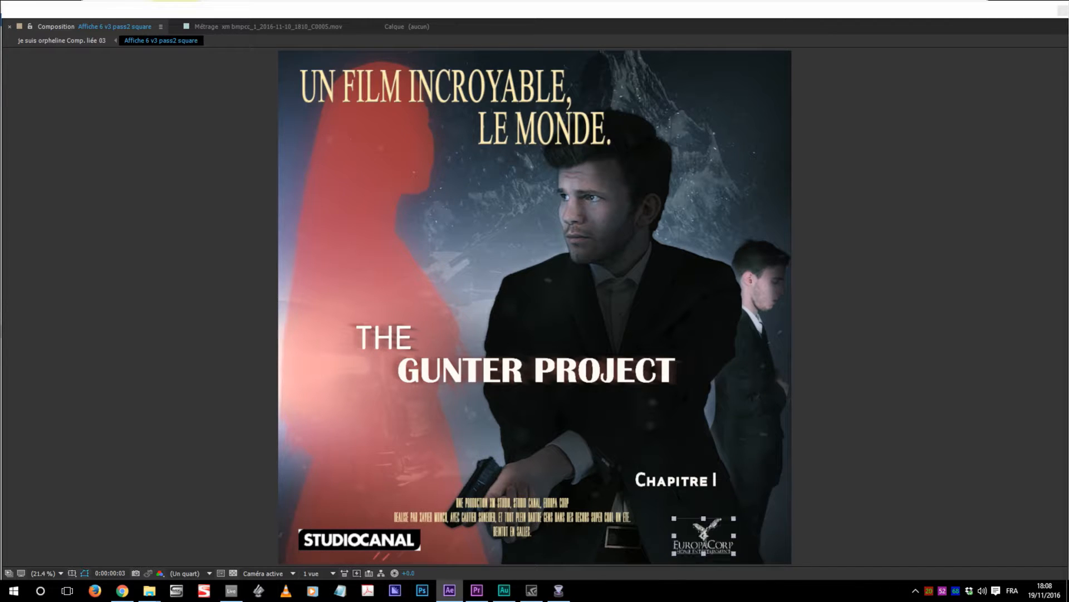
pyautogui.hotkey('ctrl', 'shift', 'a')
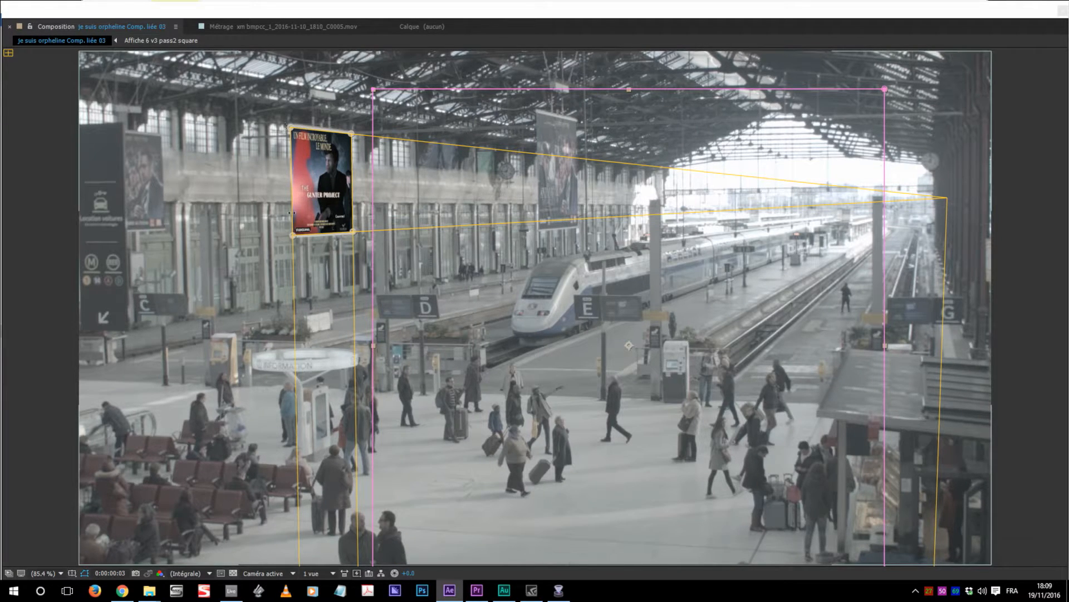
# - Examine how the poster's lower edge fits the hanging billboard at 800 %, then view the whole flat poster at 100 %
pyautogui.press('.')
pyautogui.press('.')
pyautogui.press('.')
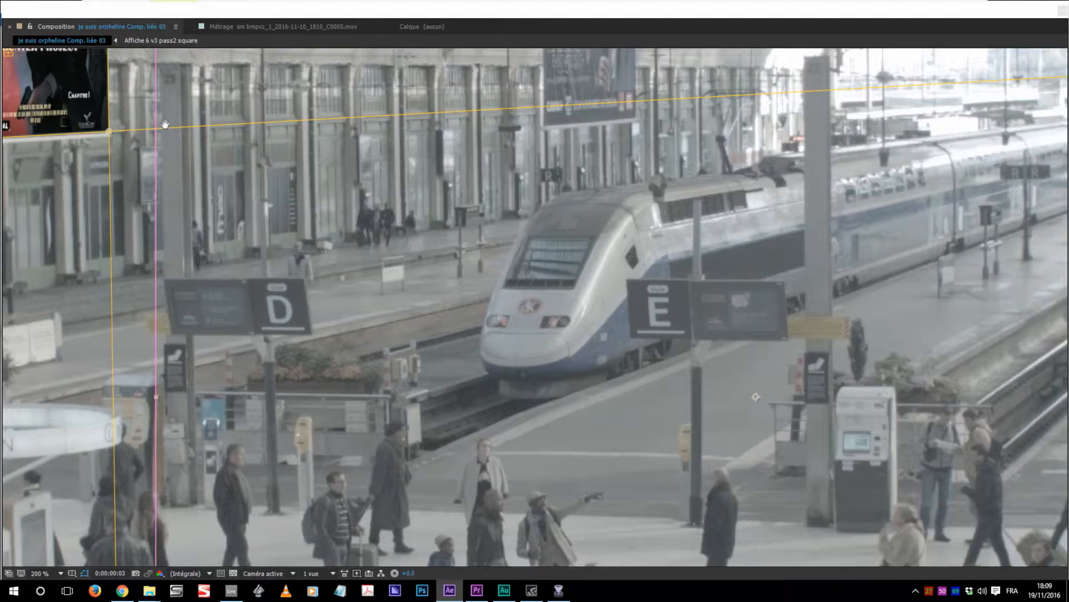
pyautogui.moveTo(254, 181); pyautogui.dragTo(678, 382)
pyautogui.press('.')
pyautogui.press('.')
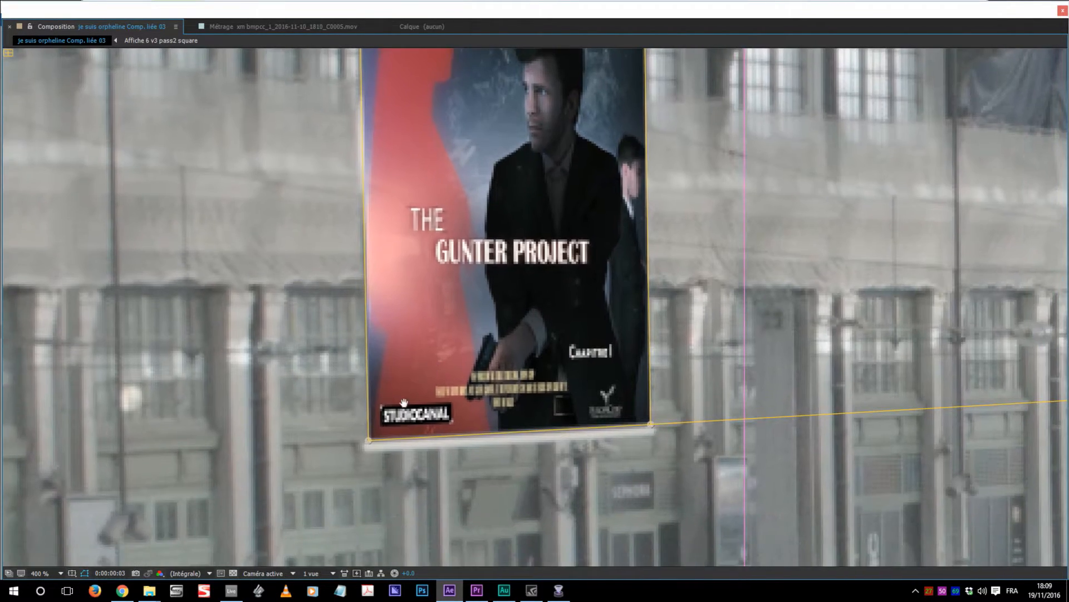
pyautogui.press('.')
pyautogui.moveTo(348, 463); pyautogui.dragTo(395, 227)
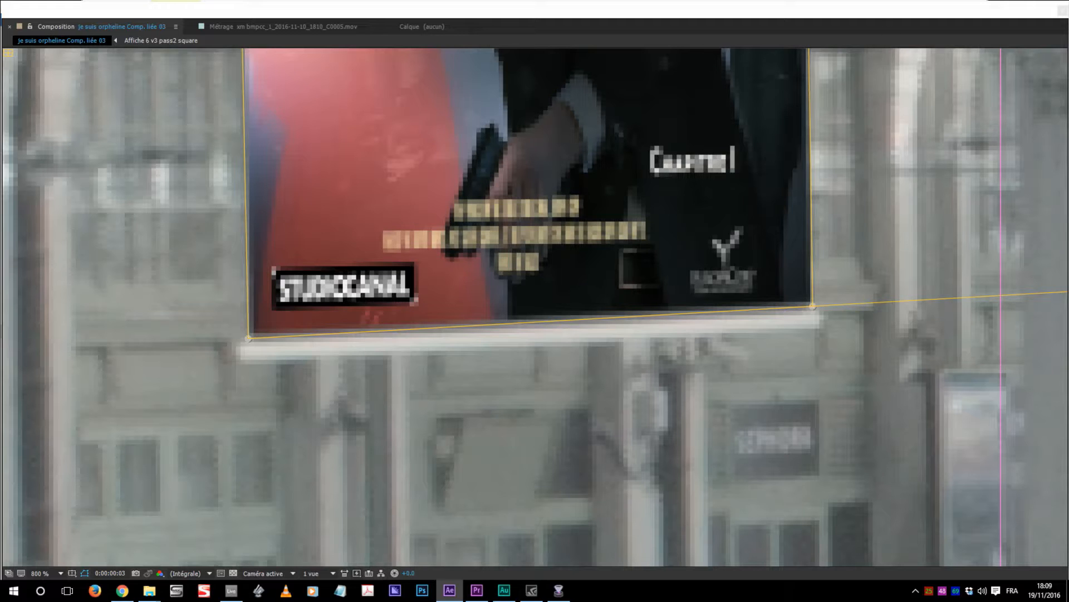
pyautogui.scroll(-3, 821, 253)
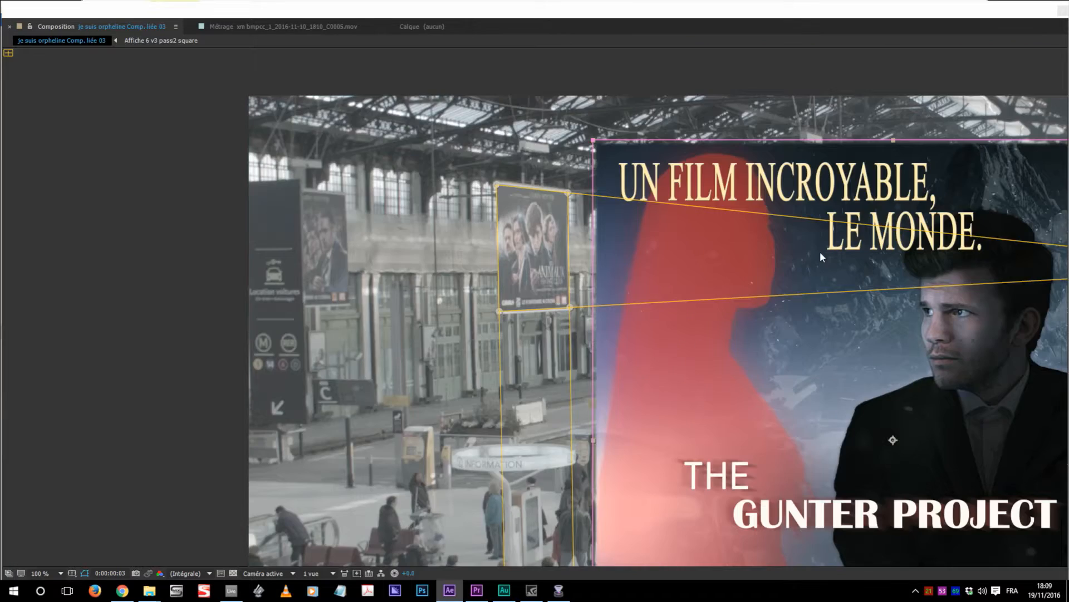
pyautogui.moveTo(808, 258); pyautogui.dragTo(483, 228)
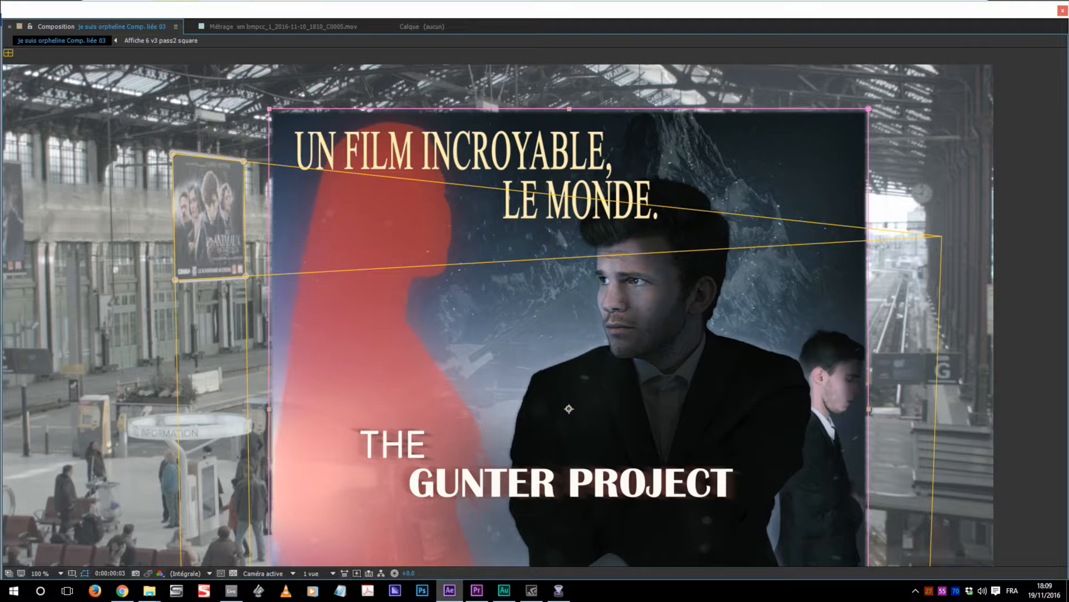
# - Minimise the logos folder window, bring the station composition back into view and fit it up to 100 %
pyautogui.moveTo(1055, 12); pyautogui.dragTo(892, 144)
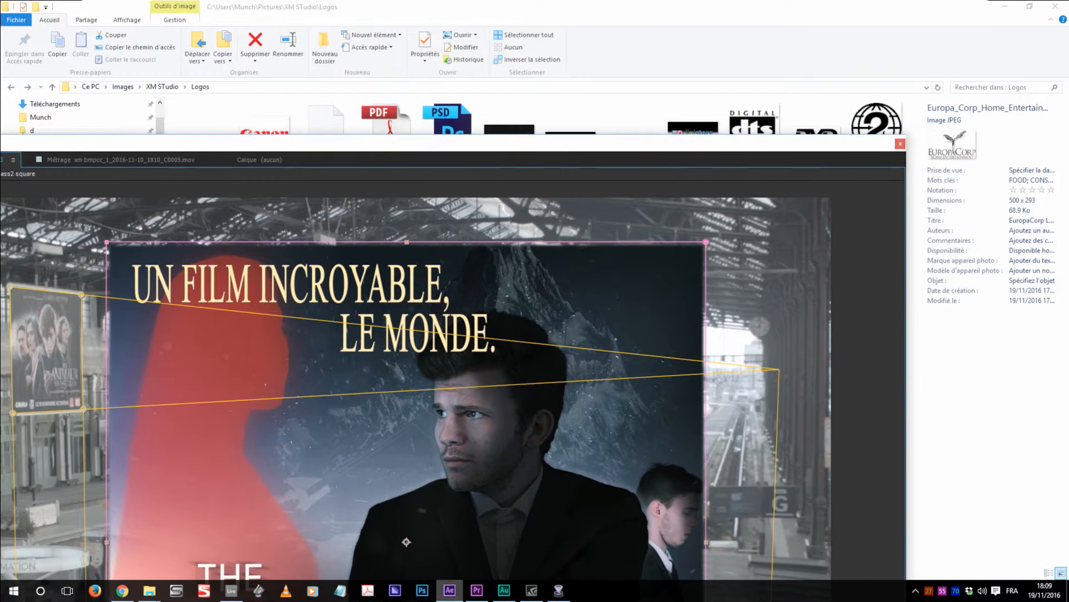
pyautogui.moveTo(1068, 83); pyautogui.dragTo(312, 2)
pyautogui.moveTo(170, 149); pyautogui.dragTo(0, 167)
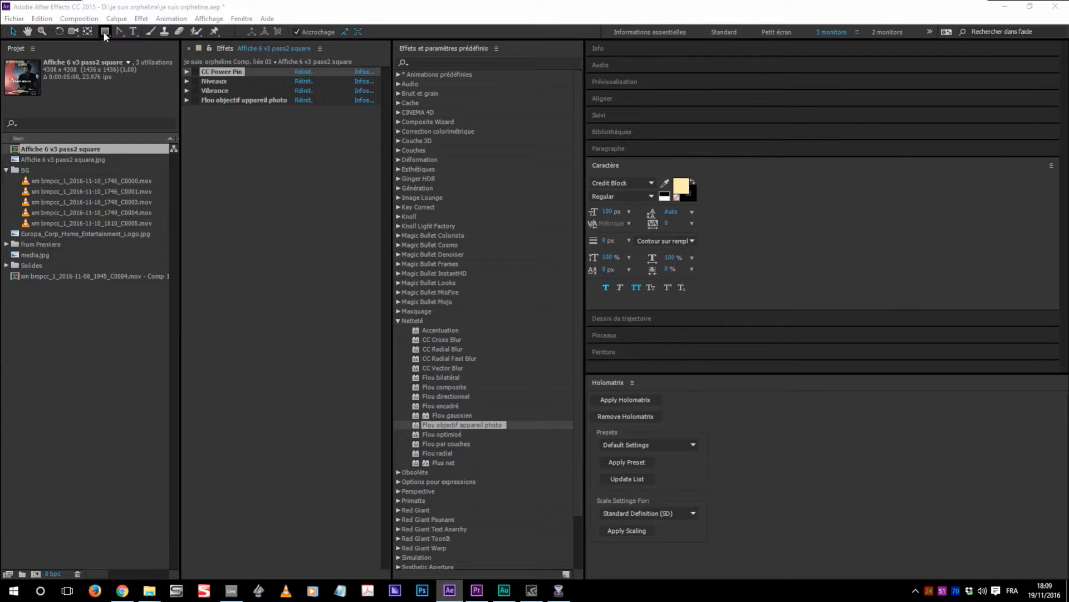
pyautogui.moveTo(158, 6); pyautogui.dragTo(1068, 100)
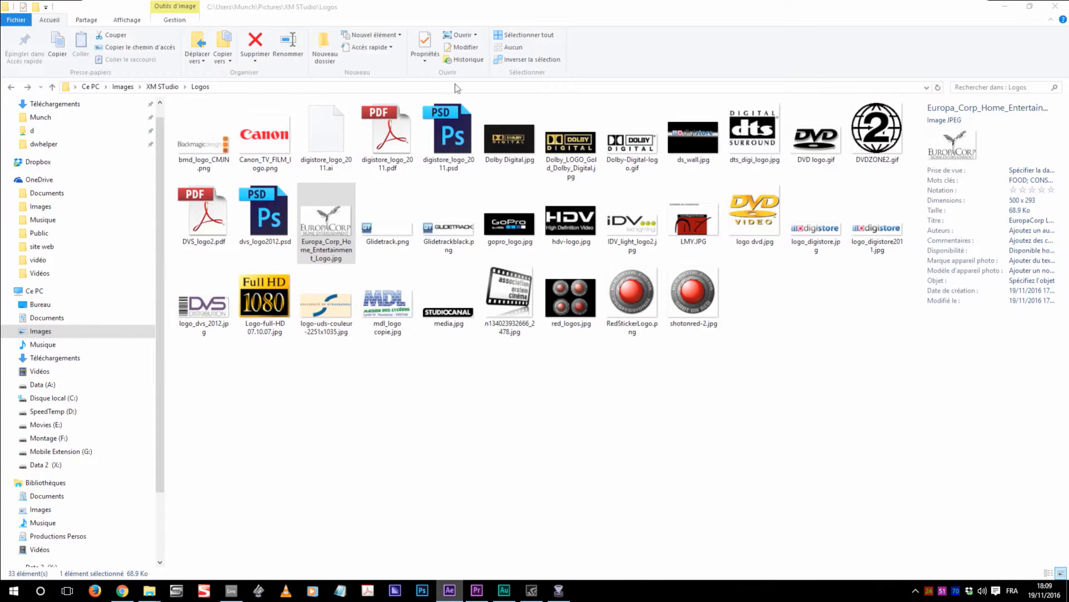
pyautogui.click(1005, 6)
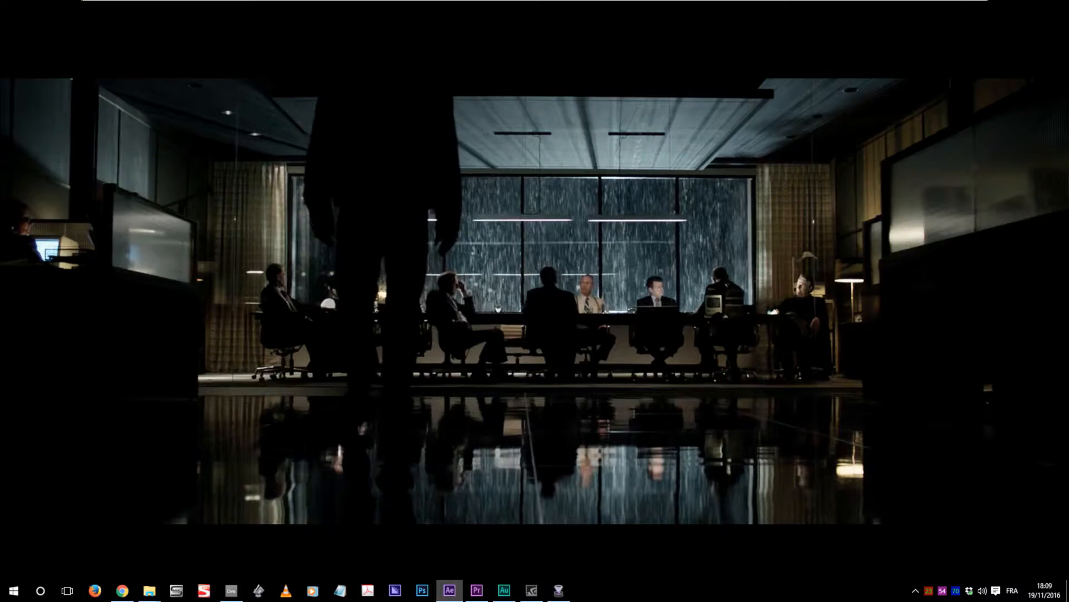
pyautogui.moveTo(0, 105); pyautogui.dragTo(646, 1)
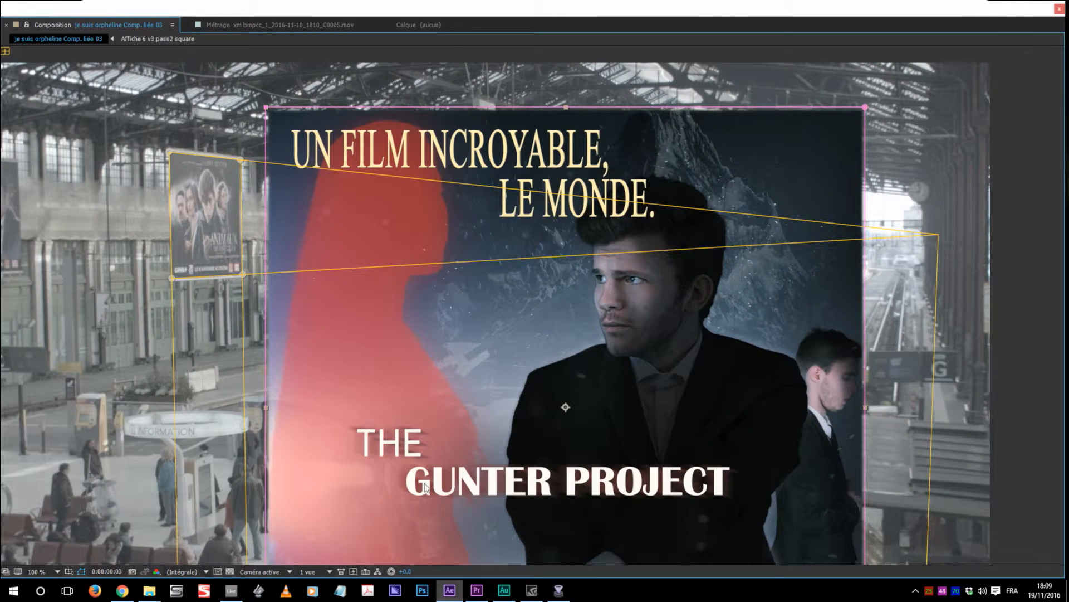
pyautogui.click(55, 571)
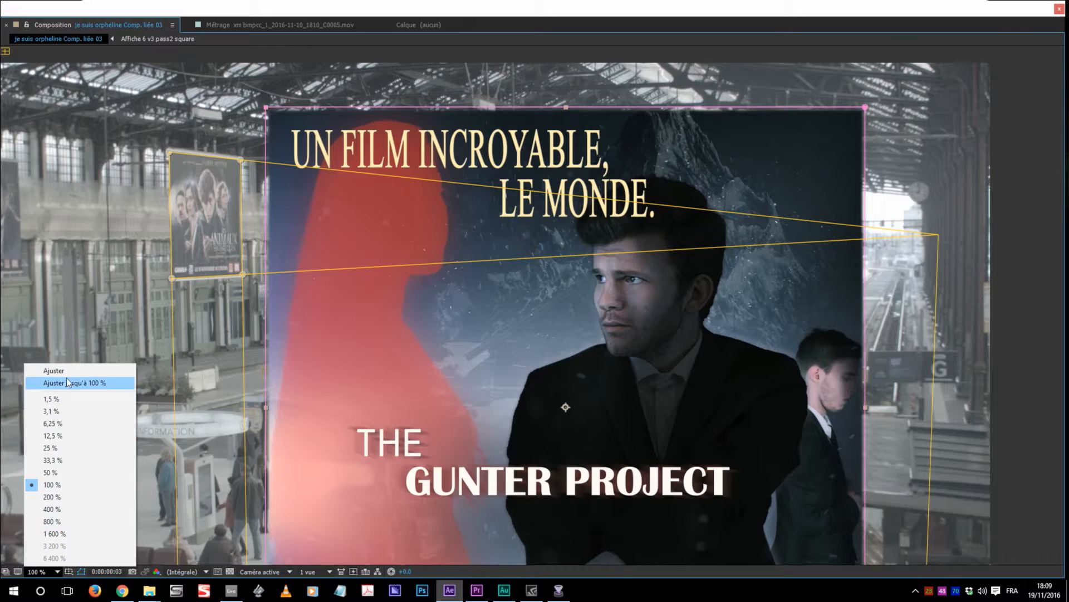
pyautogui.click(69, 383)
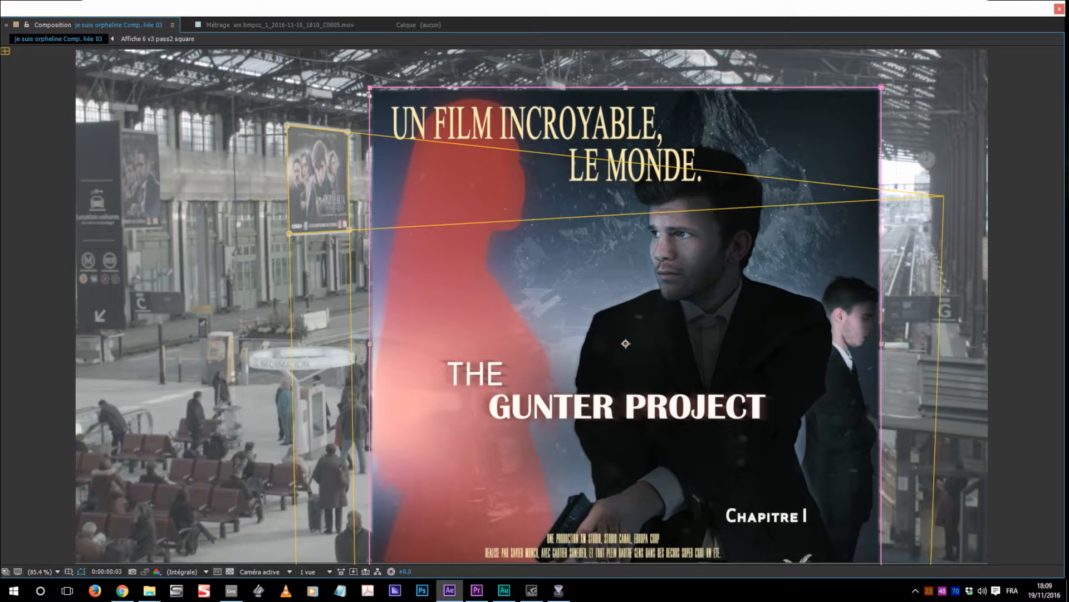
# - Expand poster layer 2 in the timeline to show its mask feather and expansion settings
pyautogui.moveTo(1068, 73); pyautogui.dragTo(206, 51)
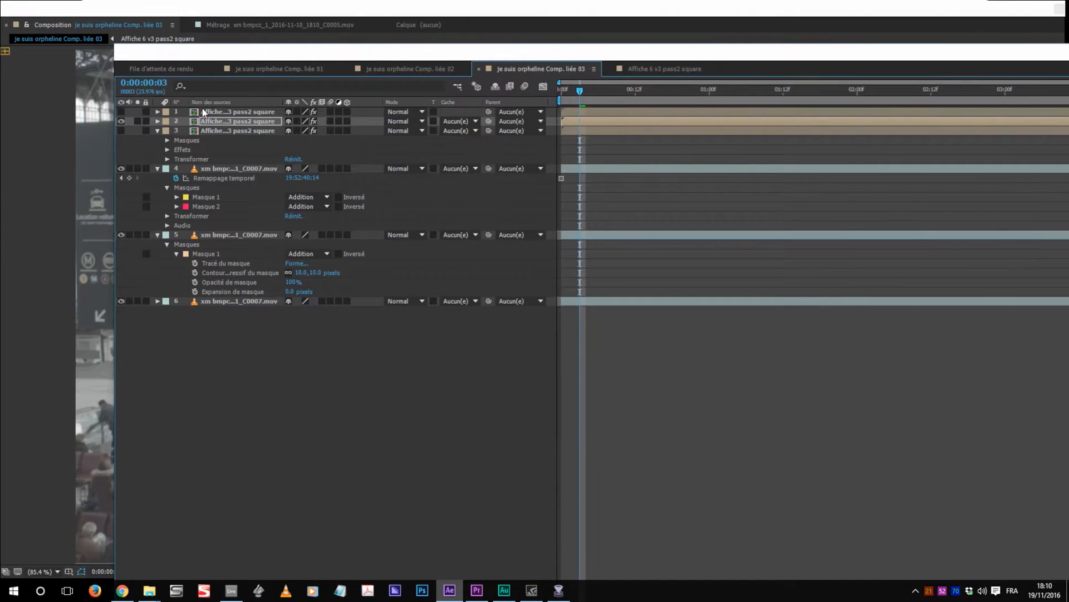
pyautogui.click(158, 120)
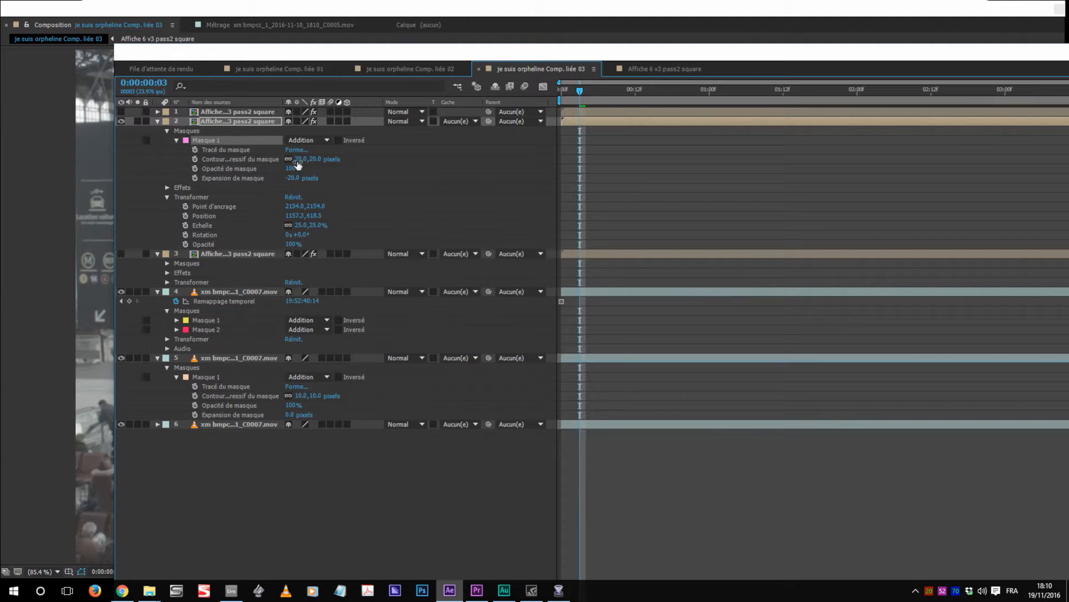
pyautogui.moveTo(338, 53); pyautogui.dragTo(0, 6)
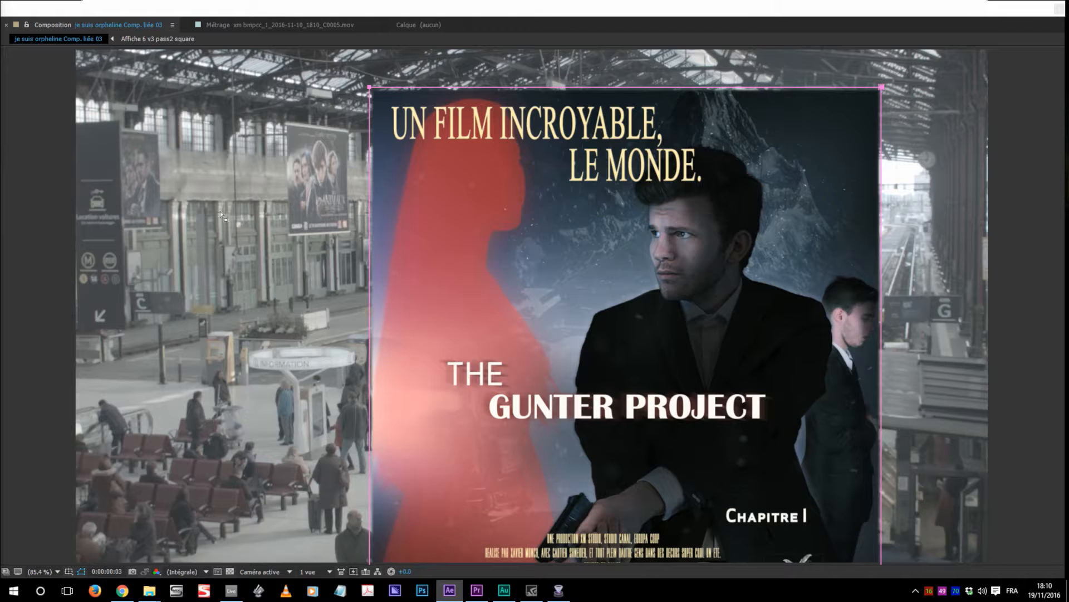
# - Examine the feathered vertical edge of the large poster beside the platform at 400 %
pyautogui.scroll(5, 379, 342)
pyautogui.press('space')
pyautogui.moveTo(68, 367); pyautogui.dragTo(562, 358)
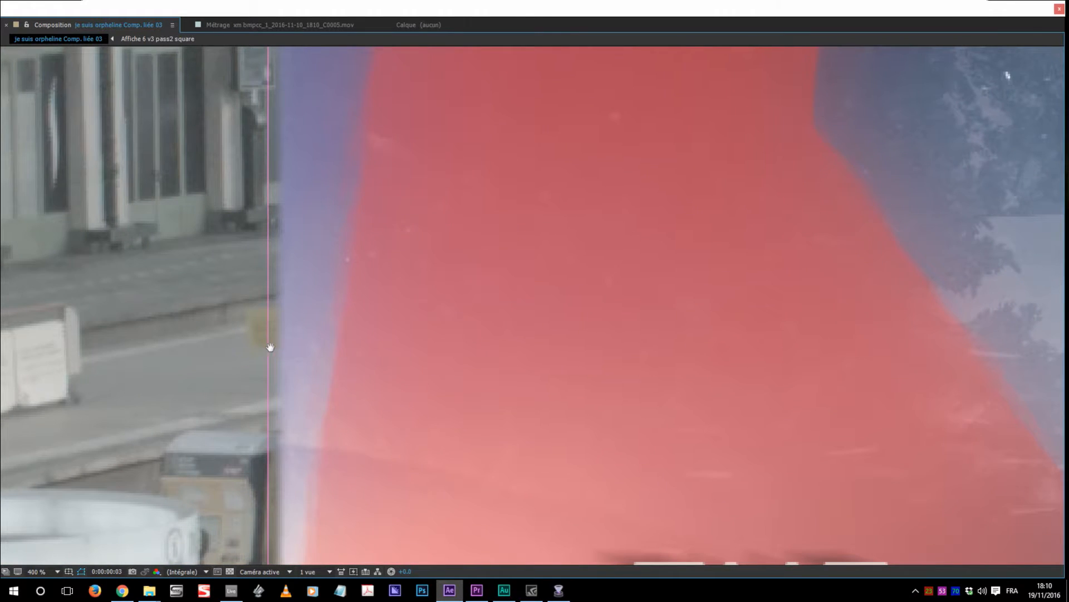
pyautogui.scroll(-2, 294, 353)
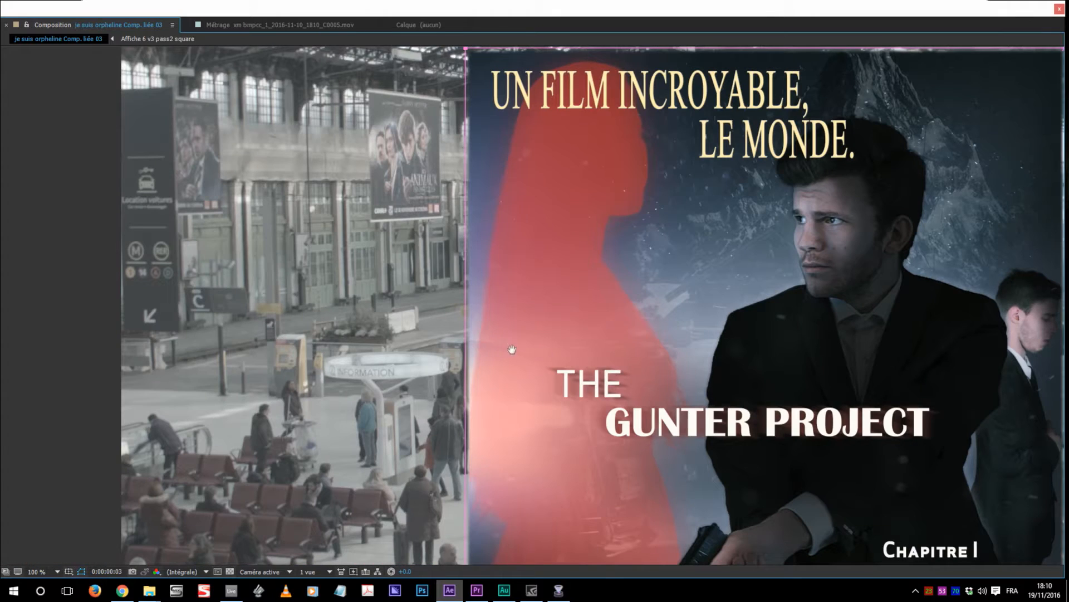
pyautogui.moveTo(583, 367); pyautogui.dragTo(576, 376)
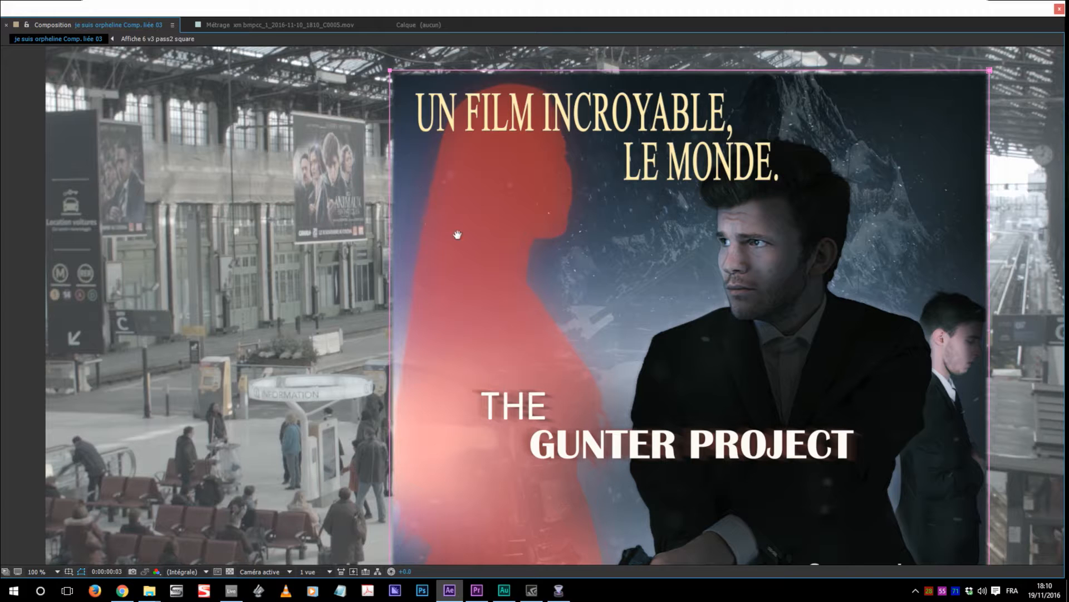
# - Examine the existing film poster on the hanging billboard beside the large flat poster at up to 1 600 %
pyautogui.moveTo(290, 157); pyautogui.dragTo(361, 263)
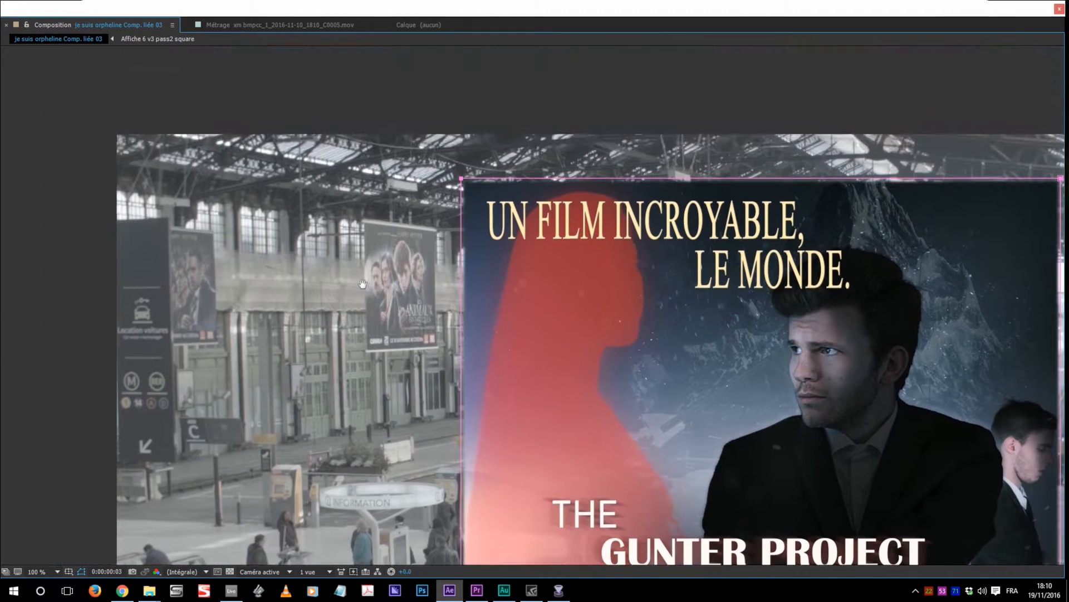
pyautogui.scroll(4, 369, 289)
pyautogui.moveTo(204, 284); pyautogui.dragTo(748, 306)
pyautogui.moveTo(45, 284); pyautogui.dragTo(738, 309)
pyautogui.moveTo(120, 226); pyautogui.dragTo(797, 320)
pyautogui.moveTo(47, 286); pyautogui.dragTo(780, 283)
pyautogui.moveTo(384, 296); pyautogui.dragTo(65, 217)
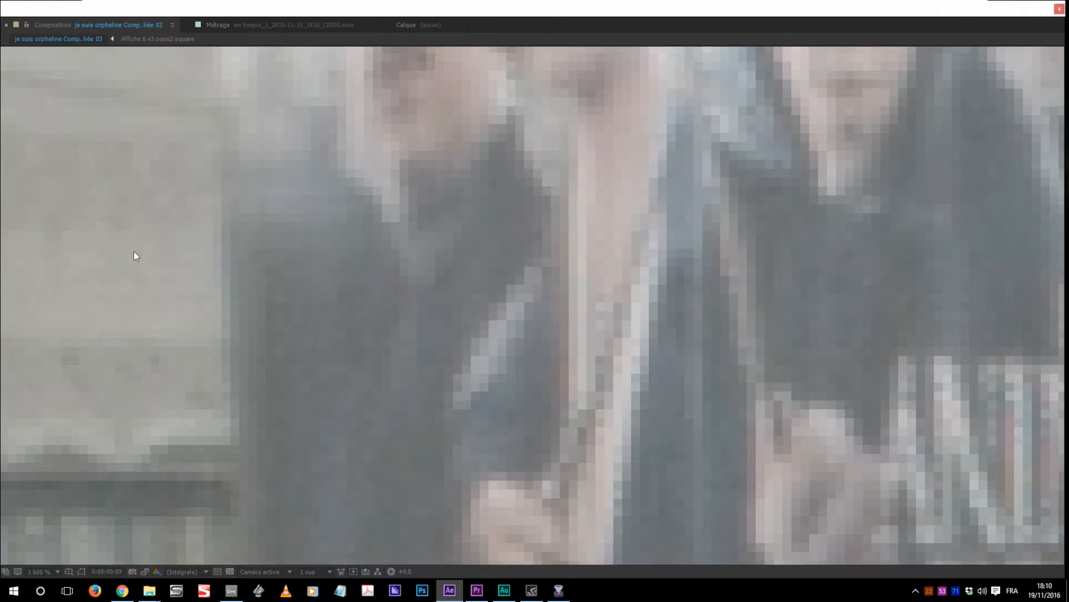
pyautogui.scroll(-1, 268, 290)
pyautogui.scroll(-1, 210, 291)
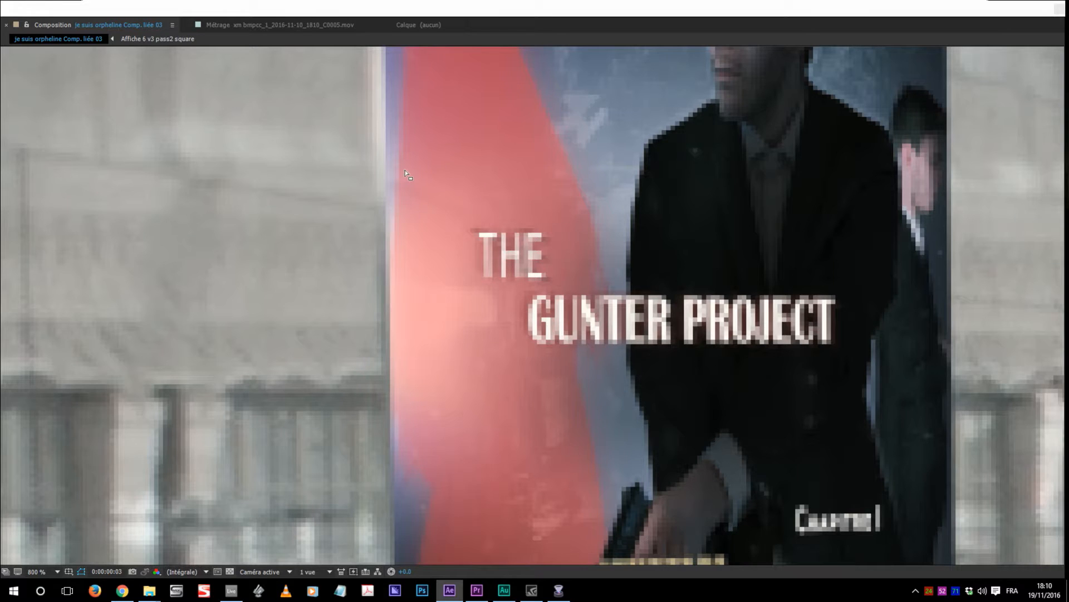
# - Align the upper-left corner of the pinned poster with the hanging billboard's frame, and check it in the whole composition
pyautogui.moveTo(451, 159); pyautogui.dragTo(447, 286)
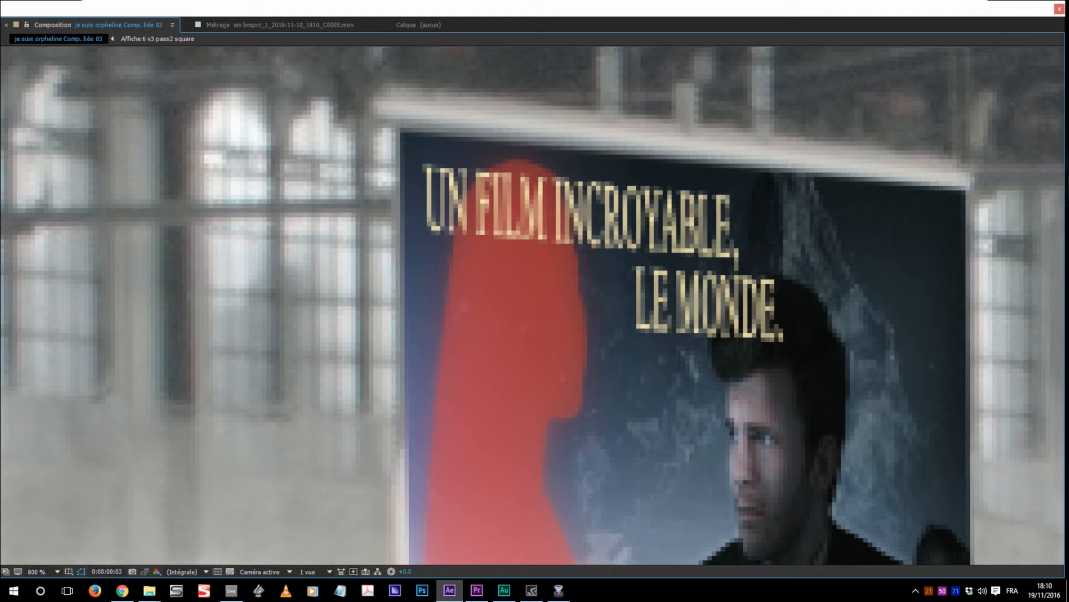
pyautogui.moveTo(396, 124); pyautogui.dragTo(391, 122)
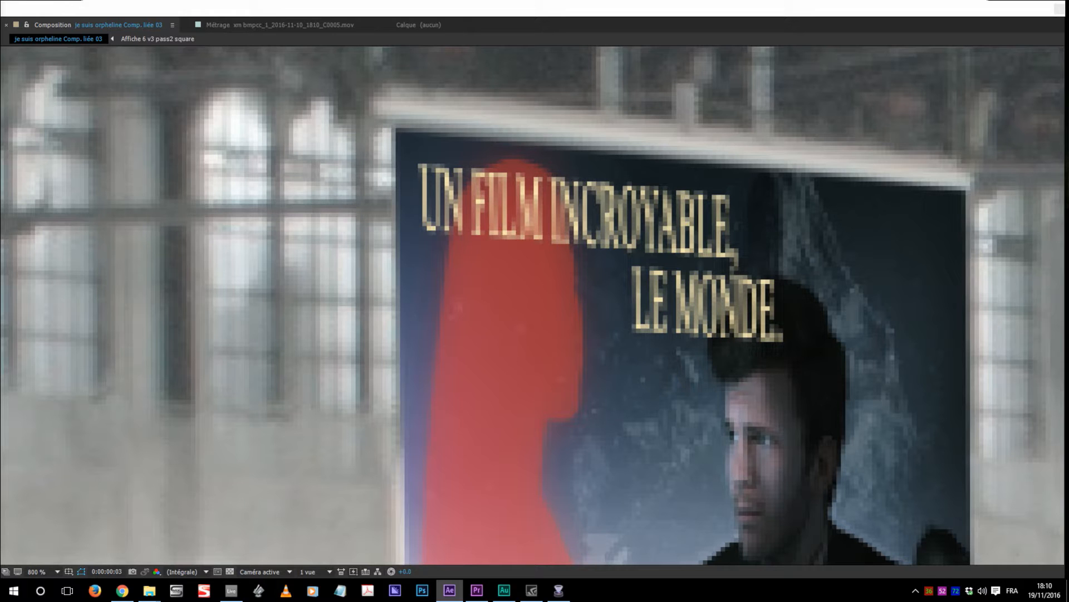
pyautogui.click(56, 569)
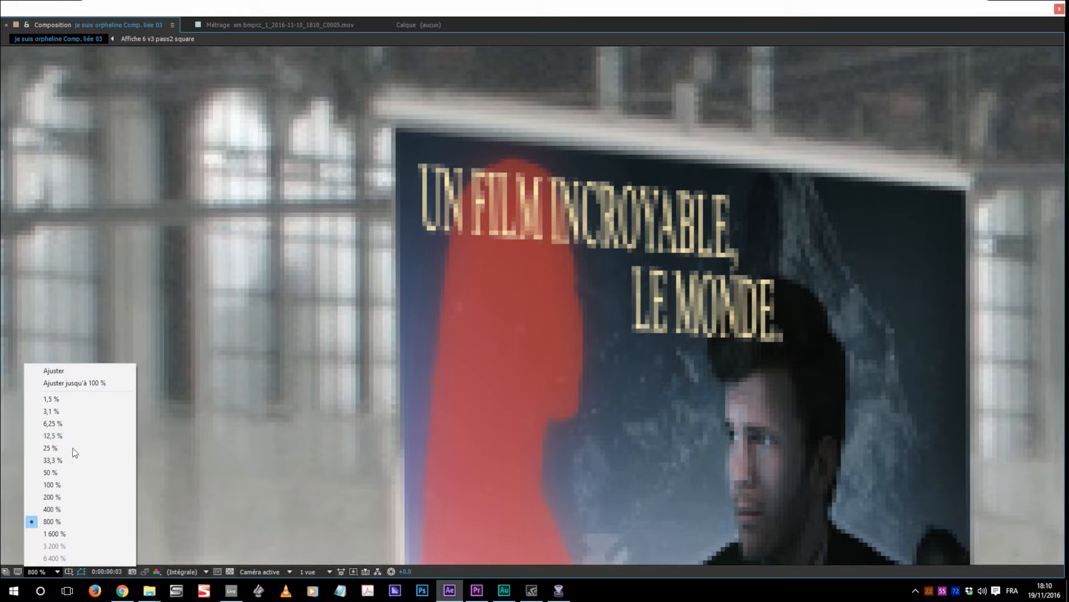
pyautogui.click(62, 371)
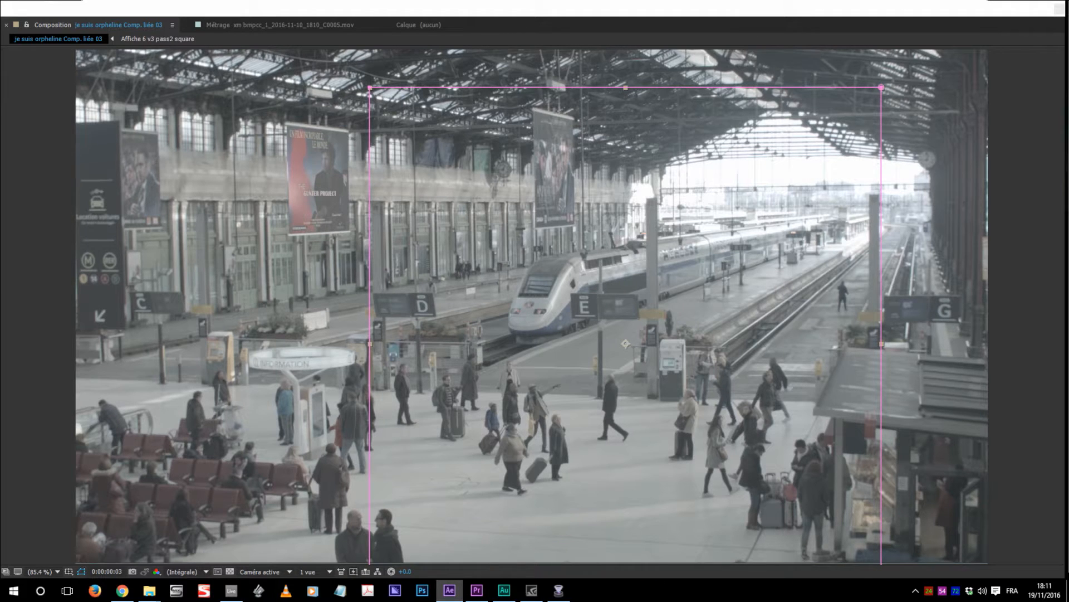
# - Uncover the poster's effect settings and raise the Niveaux output black to 90
pyautogui.moveTo(390, 8); pyautogui.dragTo(434, 325)
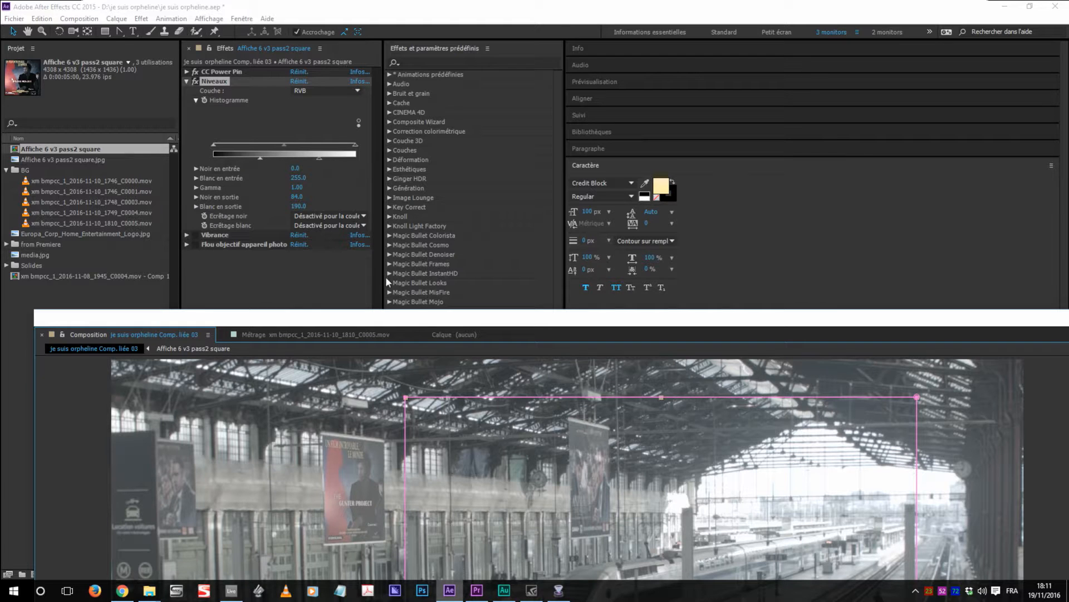
pyautogui.moveTo(415, 313); pyautogui.dragTo(378, 212)
pyautogui.moveTo(261, 158)
pyautogui.mouseDown()
pyautogui.moveTo(246, 155)
pyautogui.moveTo(264, 160)
pyautogui.mouseUp()
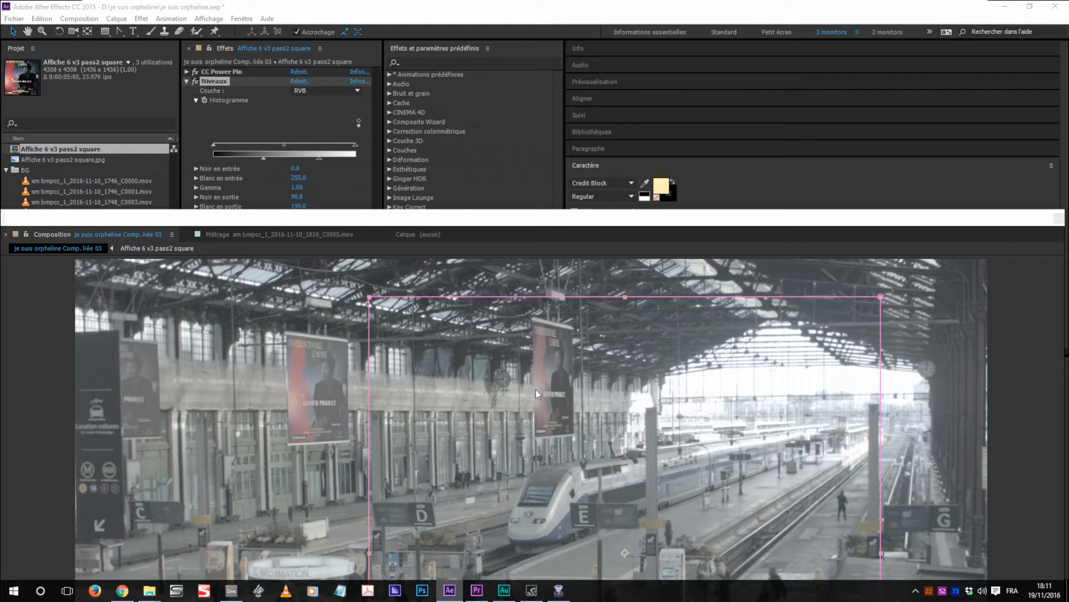
# - Collapse Niveaux, enable Vibrance on the poster and expand the Vibrance and Flou objectif appareil photo settings
pyautogui.click(187, 82)
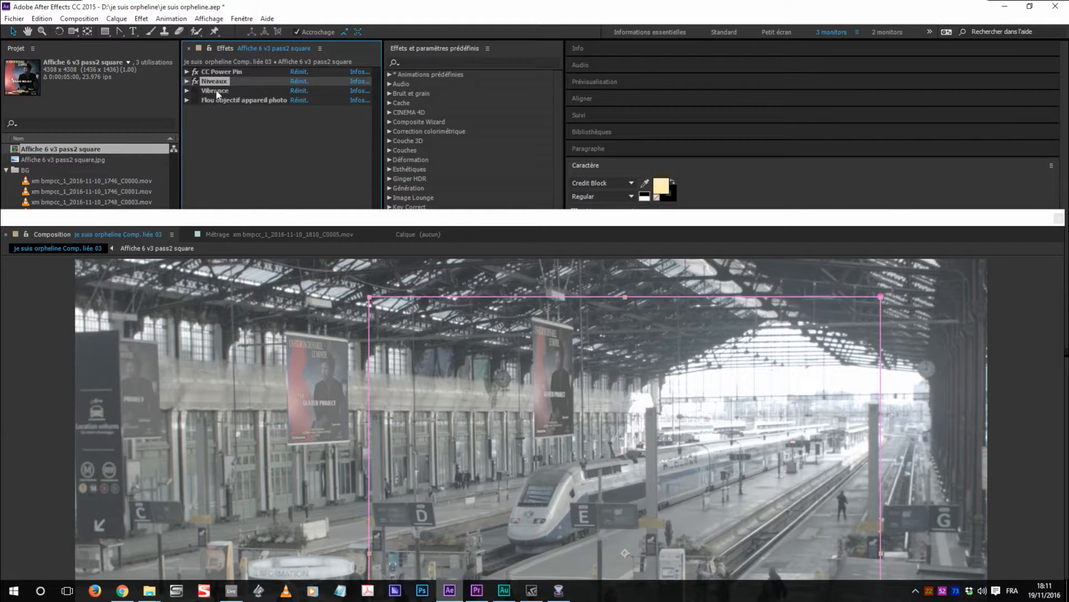
pyautogui.click(216, 91)
pyautogui.click(187, 90)
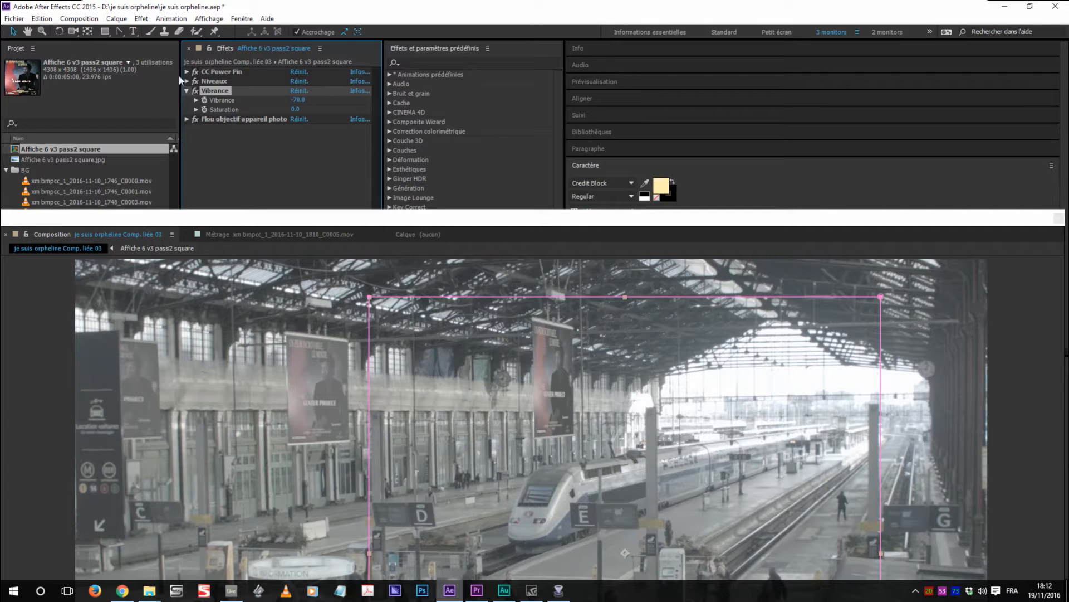
pyautogui.click(186, 119)
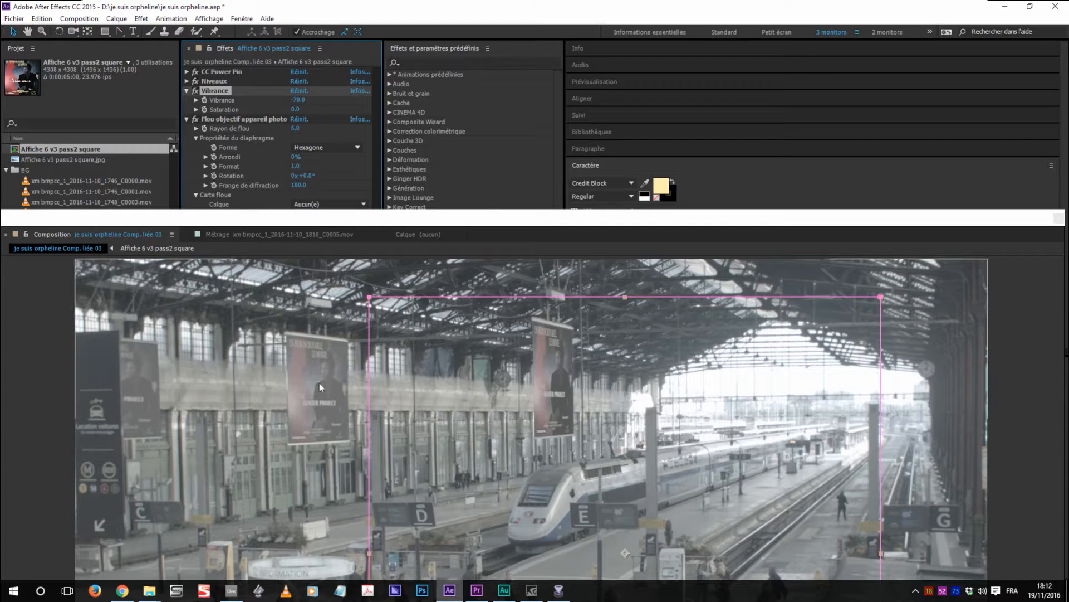
# - Restore the composition window's place and preview the moving train at 400 %
pyautogui.moveTo(388, 8); pyautogui.dragTo(1068, 101)
pyautogui.moveTo(755, 220); pyautogui.dragTo(753, 11)
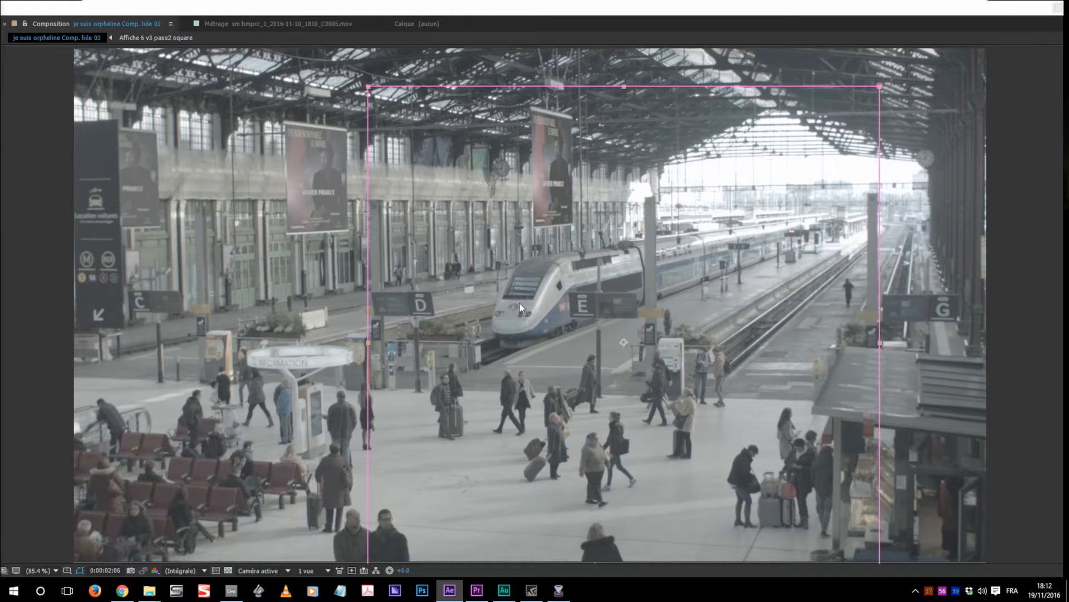
pyautogui.scroll(5, 507, 316)
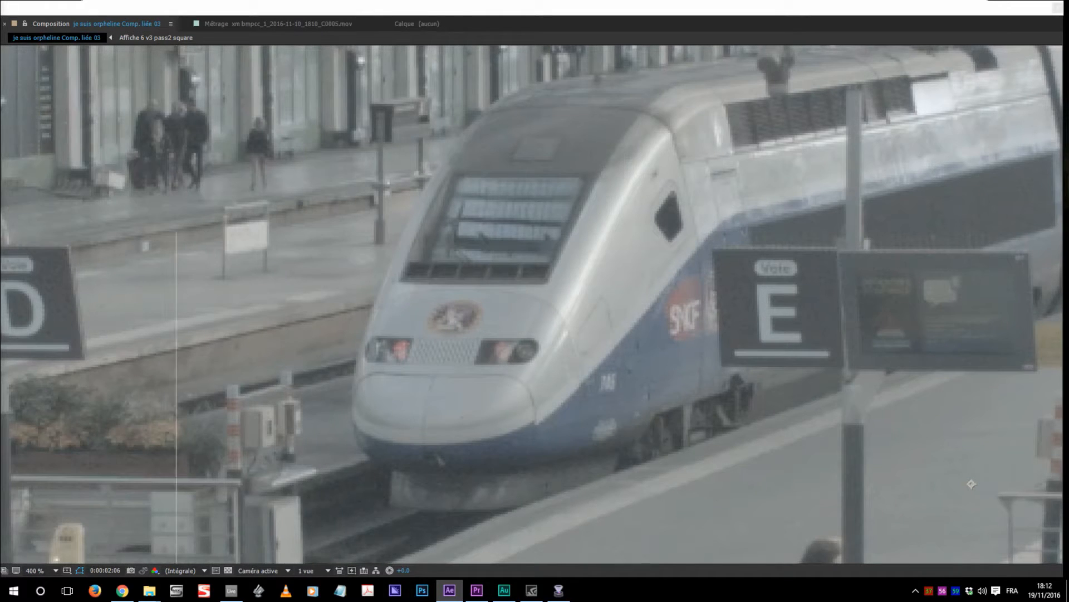
pyautogui.press('space')
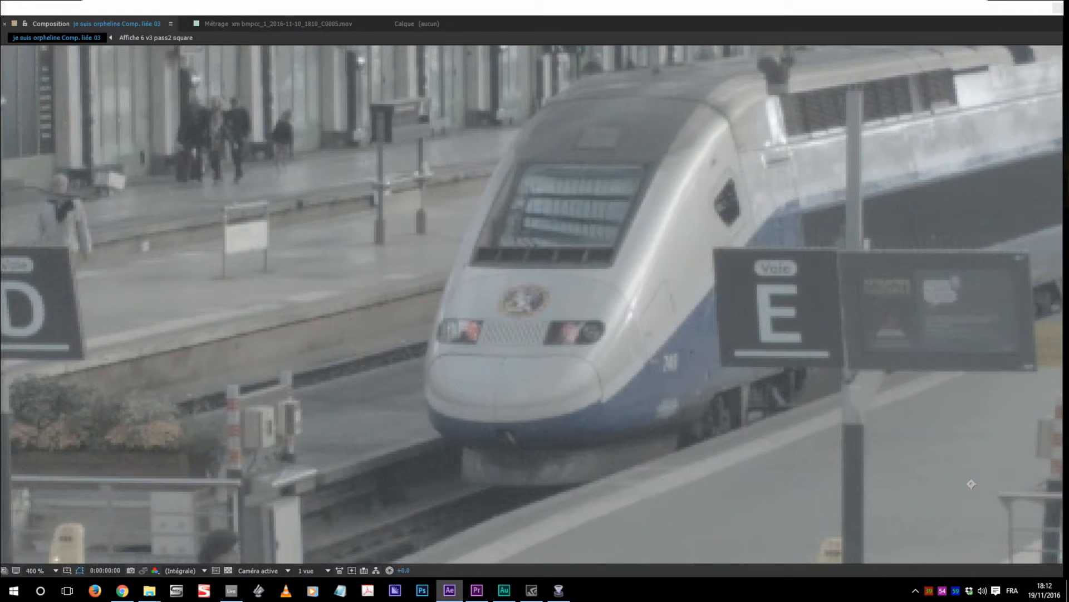
# - Select the masked train layer, draw a flat rectangular mask across the train's nose and narrow it to about half its width
pyautogui.hotkey('ctrl', 'Down')
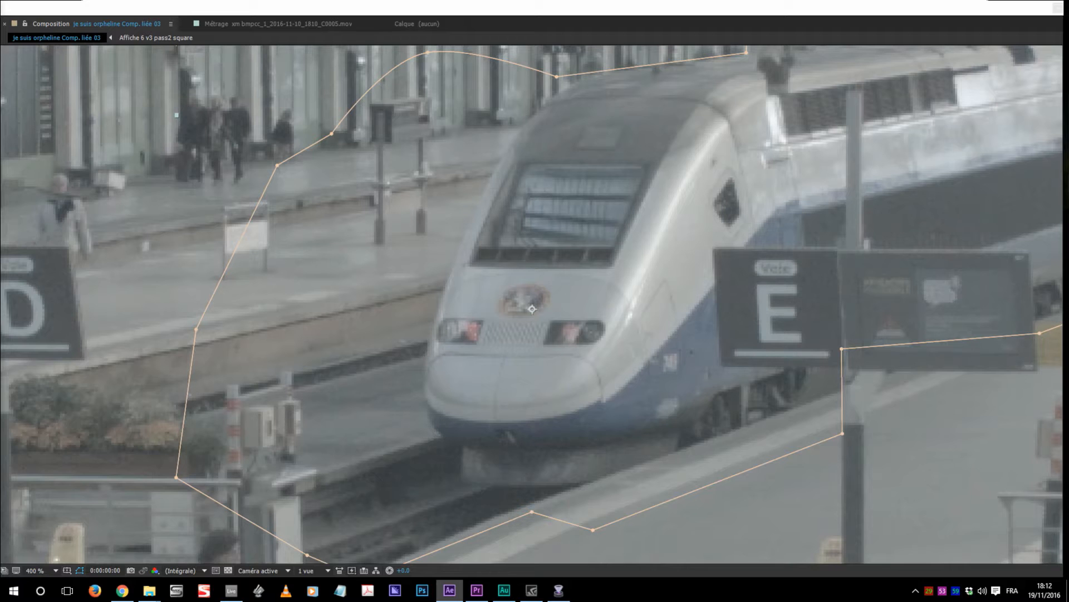
pyautogui.moveTo(298, 346); pyautogui.dragTo(677, 400)
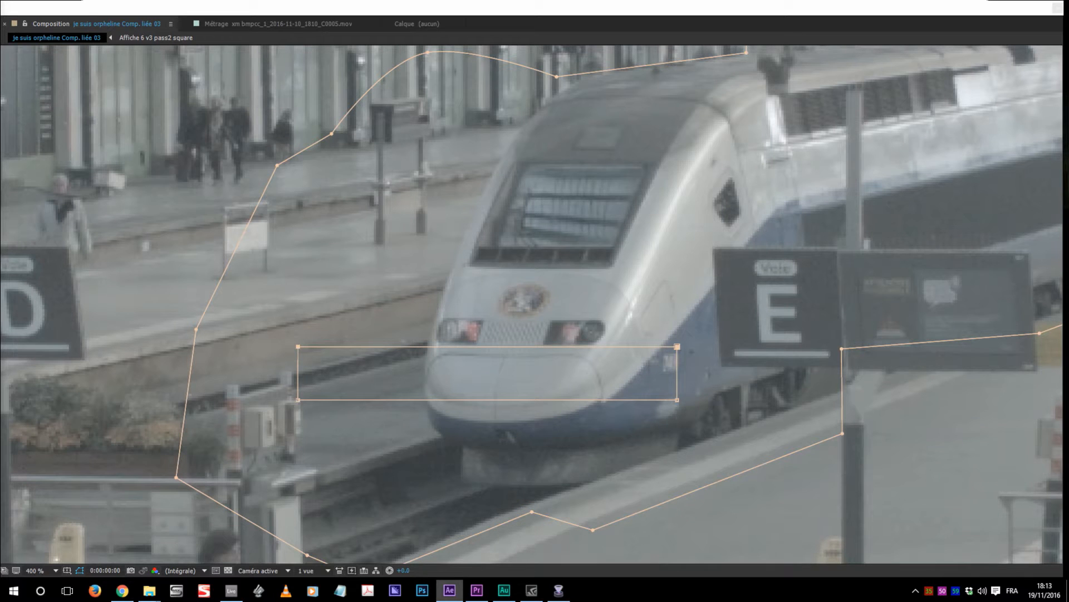
pyautogui.click(679, 373)
pyautogui.moveTo(678, 347); pyautogui.dragTo(484, 347)
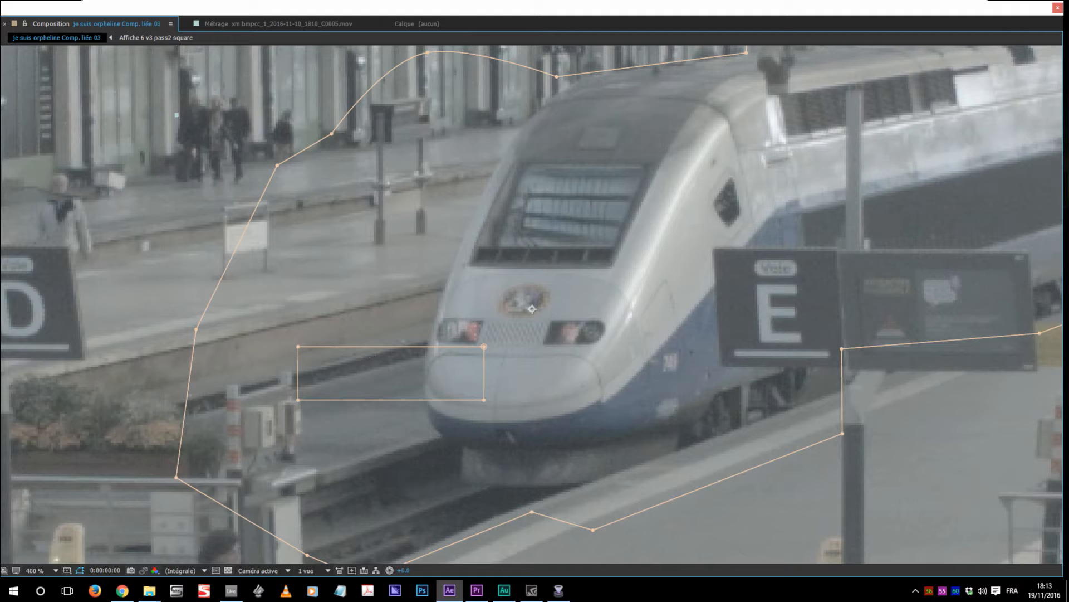
# - Shift the rectangular mask toward the train's side and back to its nose, and play the composition
pyautogui.moveTo(488, 348); pyautogui.dragTo(611, 314)
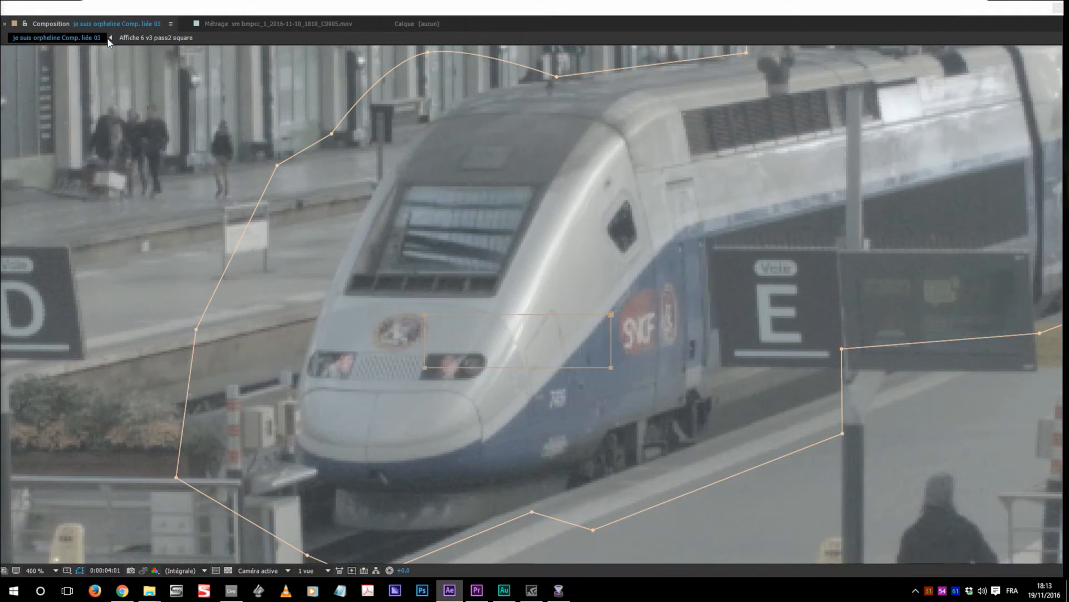
pyautogui.moveTo(611, 315); pyautogui.dragTo(489, 347)
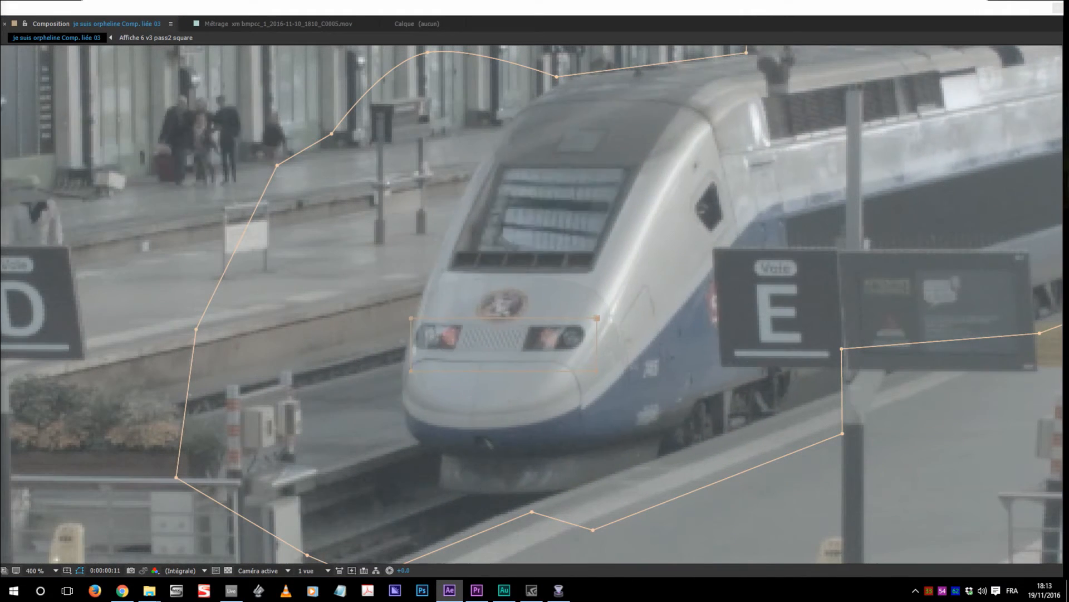
pyautogui.press('space')
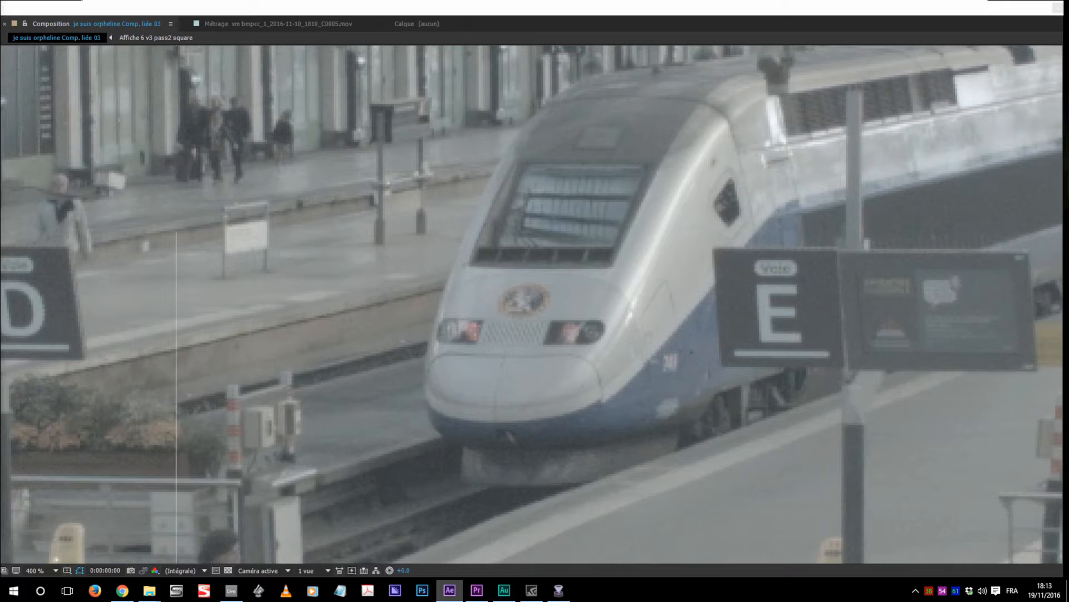